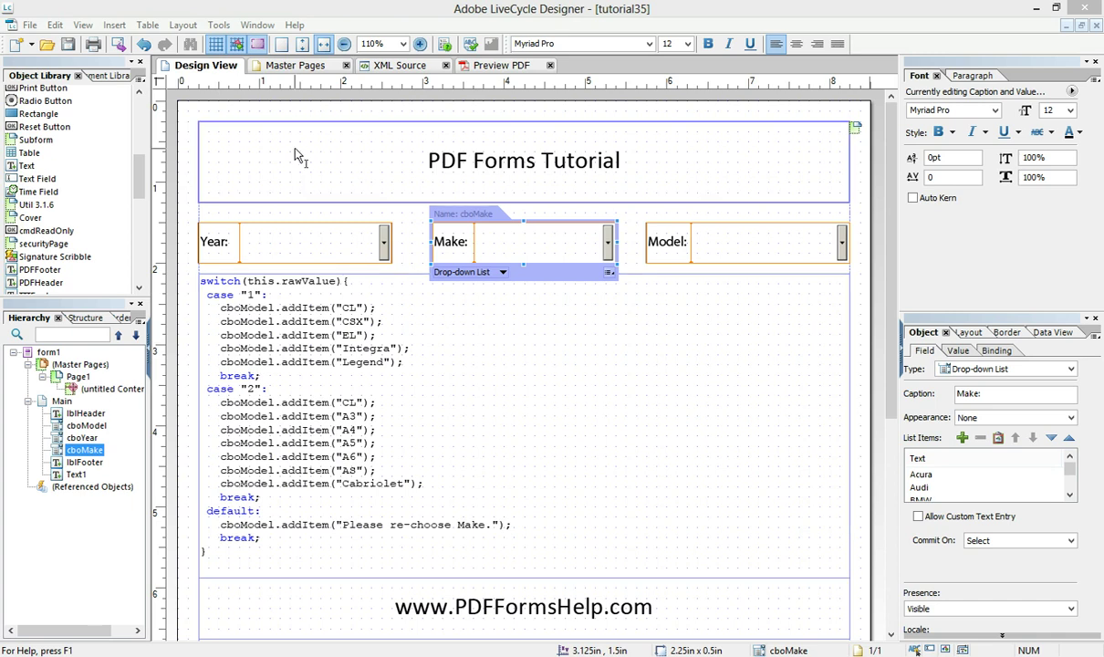
# View the designer's version information and close it again
pyautogui.click(296, 26)
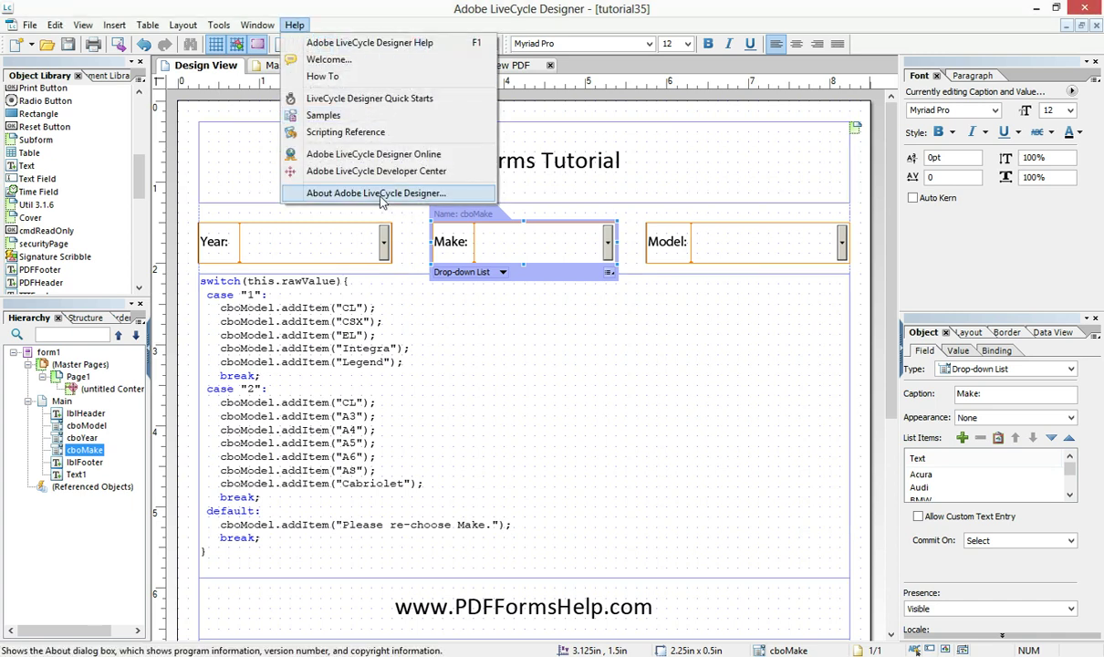
pyautogui.click(369, 186)
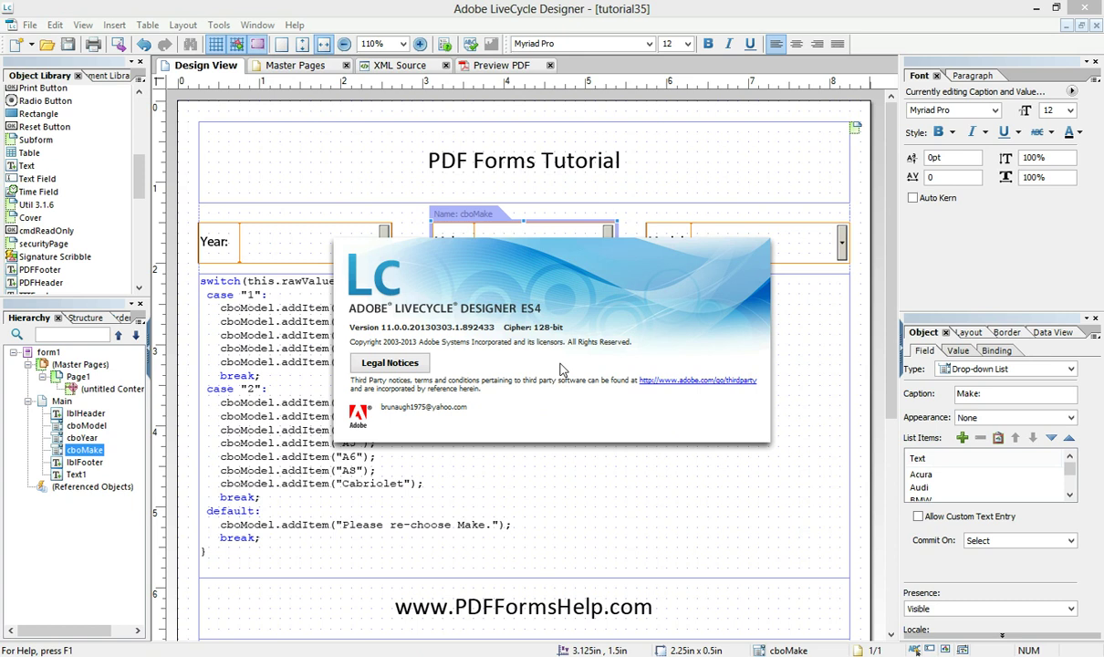
pyautogui.click(560, 368)
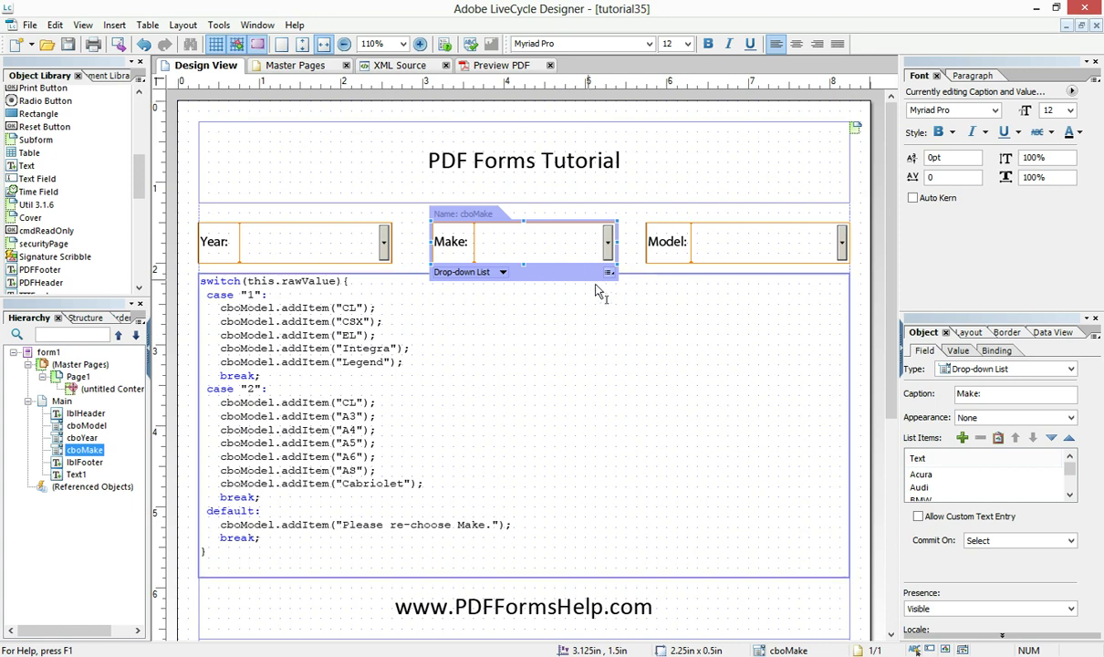
# Show the HTML preview view alongside the other document views and close it again
pyautogui.rightClick(588, 68)
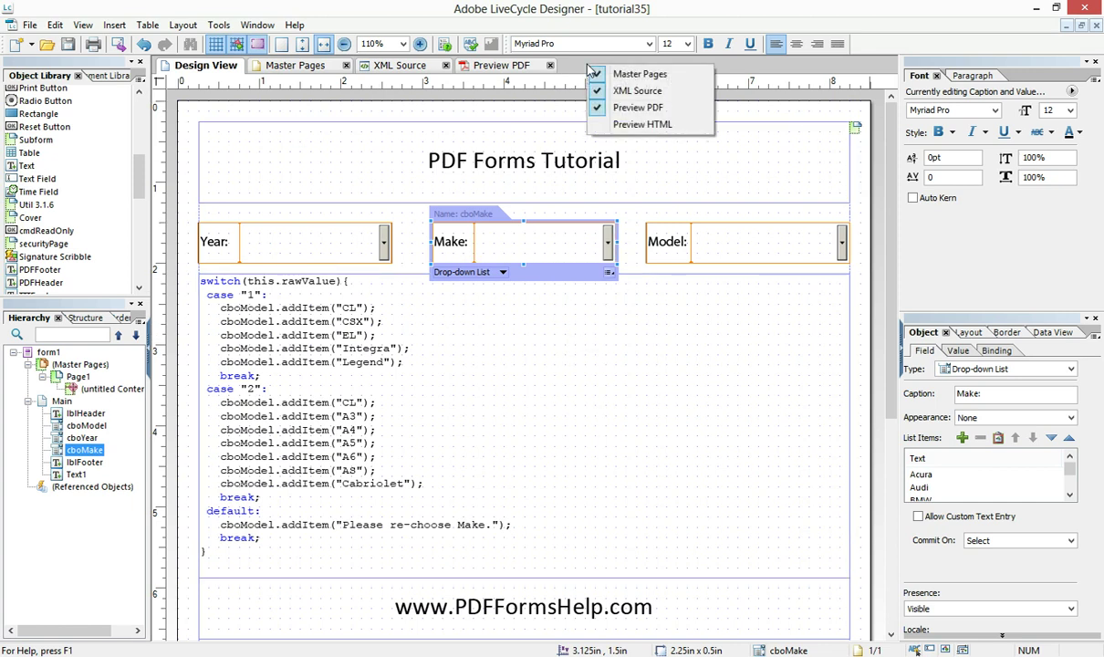
pyautogui.click(621, 125)
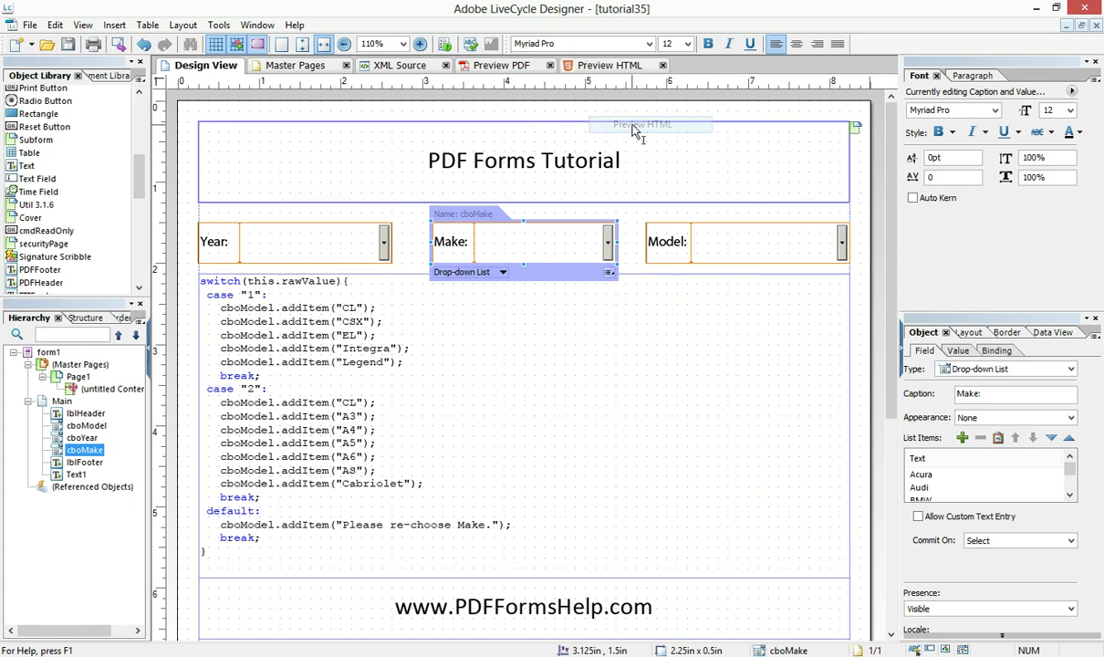
pyautogui.click(663, 66)
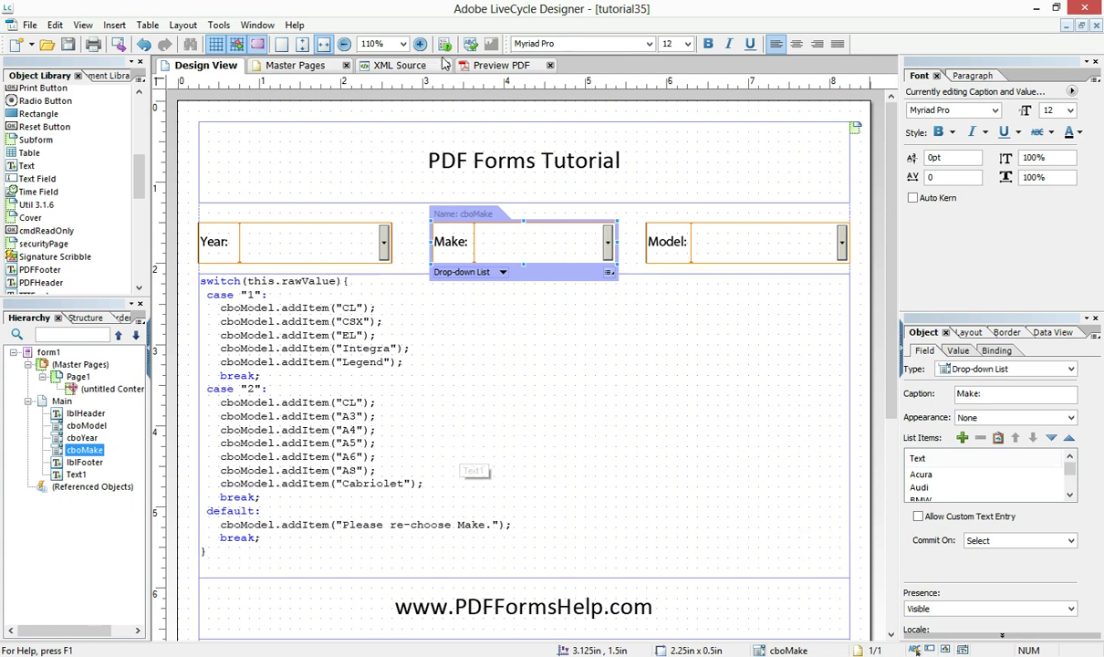
# Preview the PDF form and test the drop-downs with year 1998, make Geo and model Storm
pyautogui.click(489, 68)
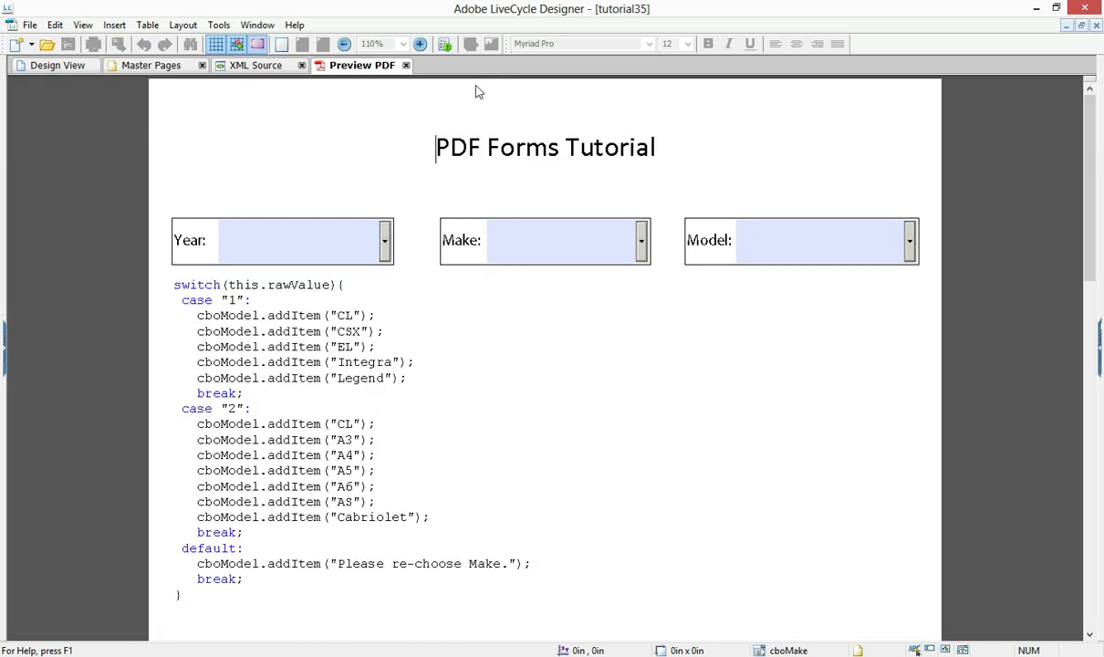
pyautogui.click(385, 242)
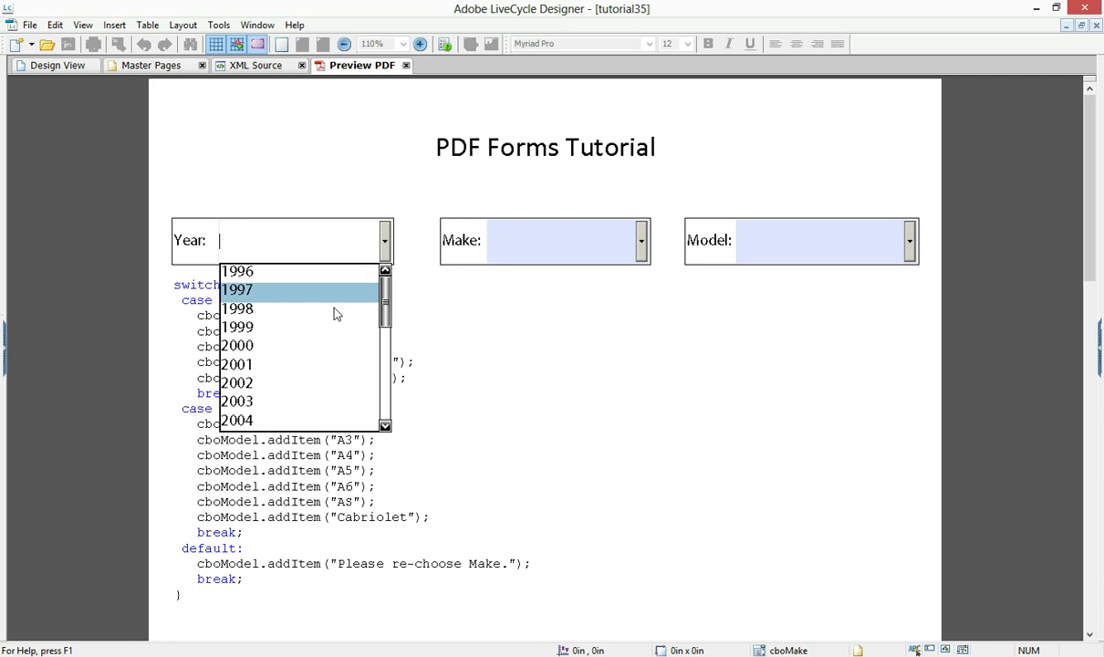
pyautogui.click(274, 311)
pyautogui.click(642, 242)
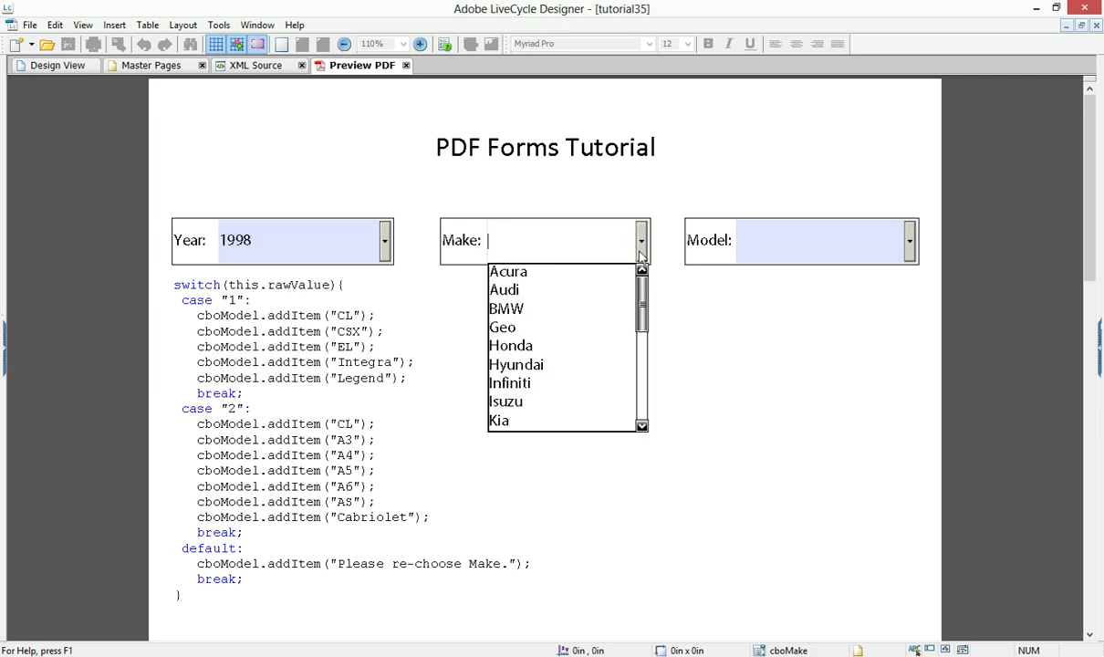
pyautogui.click(585, 326)
pyautogui.click(910, 240)
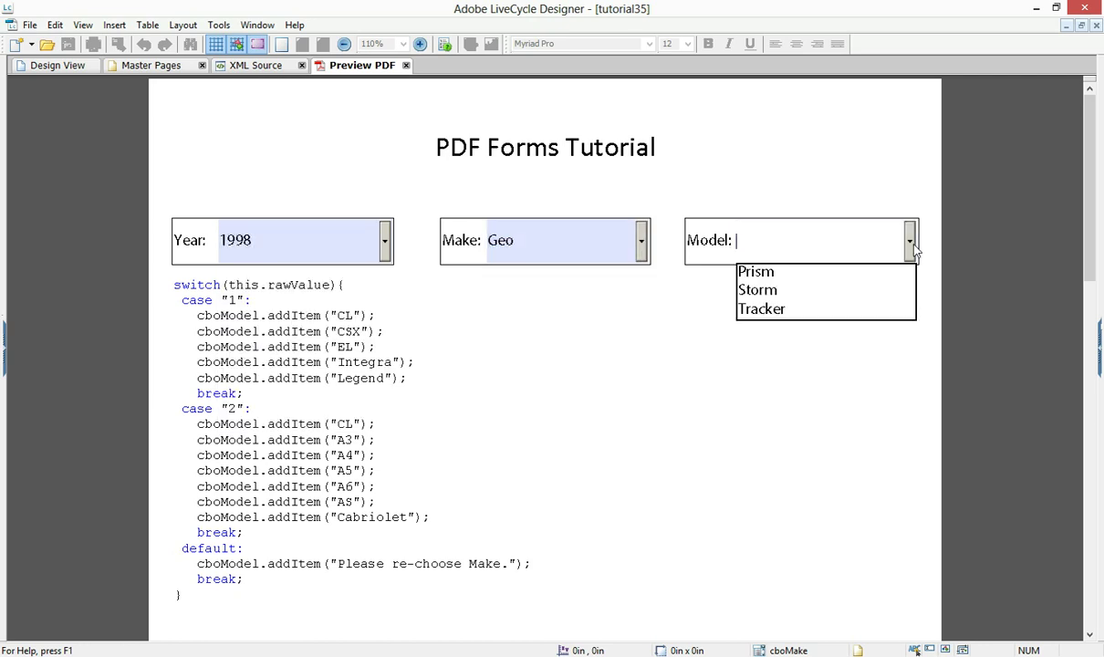
pyautogui.click(868, 297)
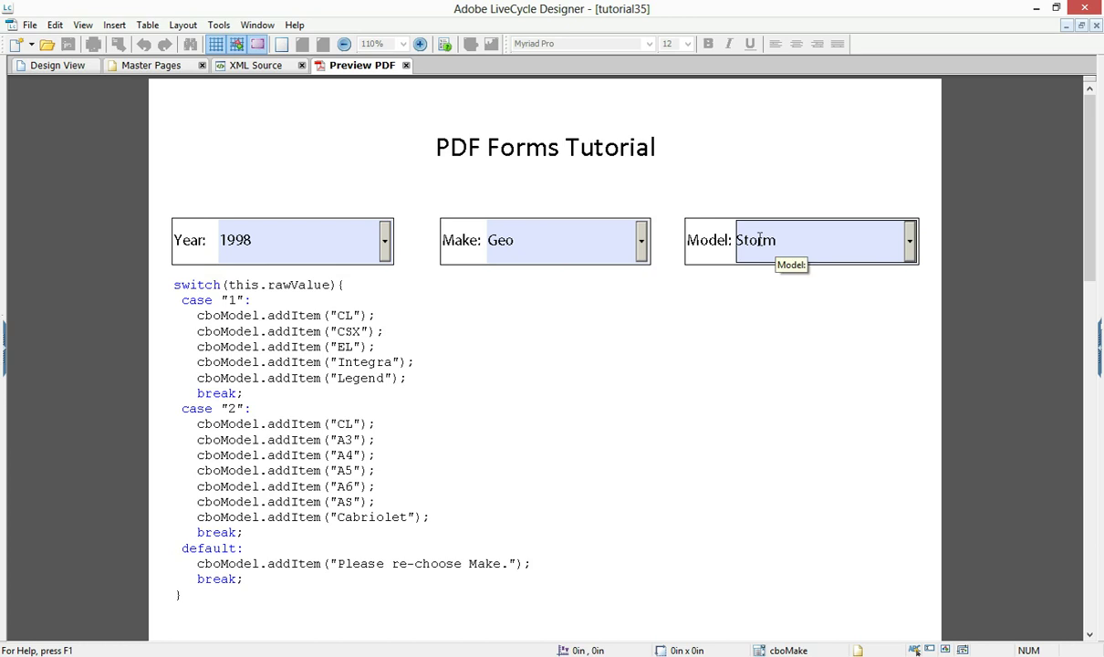
# Reload the PDF preview, check the Model list before any make is chosen, and select year 1997
pyautogui.click(62, 64)
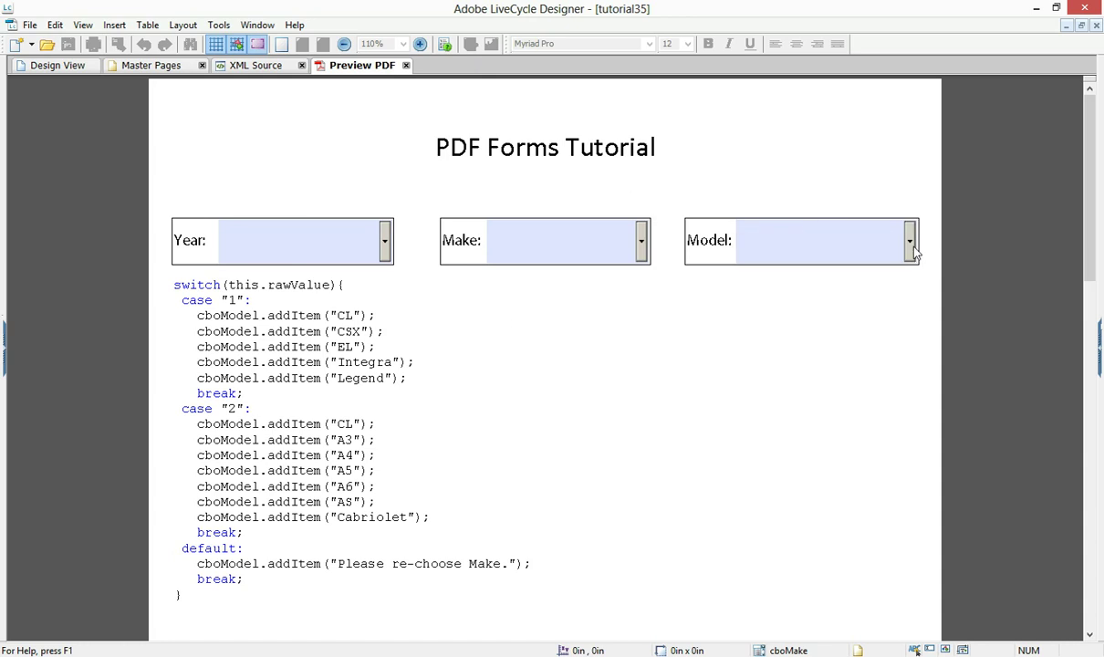
pyautogui.click(910, 243)
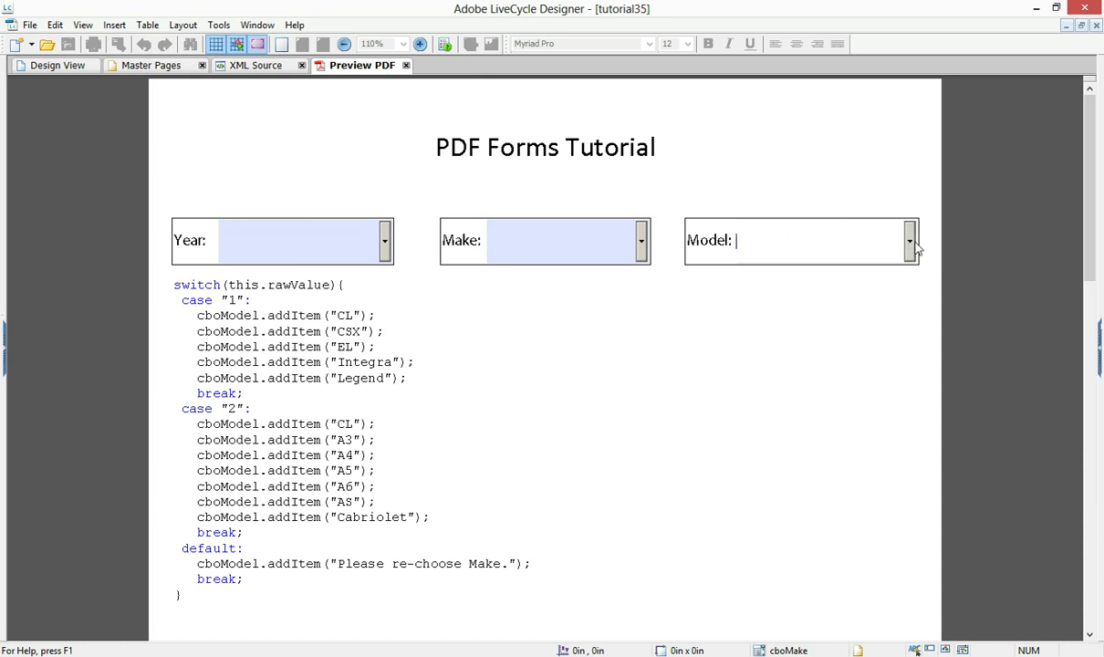
pyautogui.click(384, 243)
pyautogui.click(365, 290)
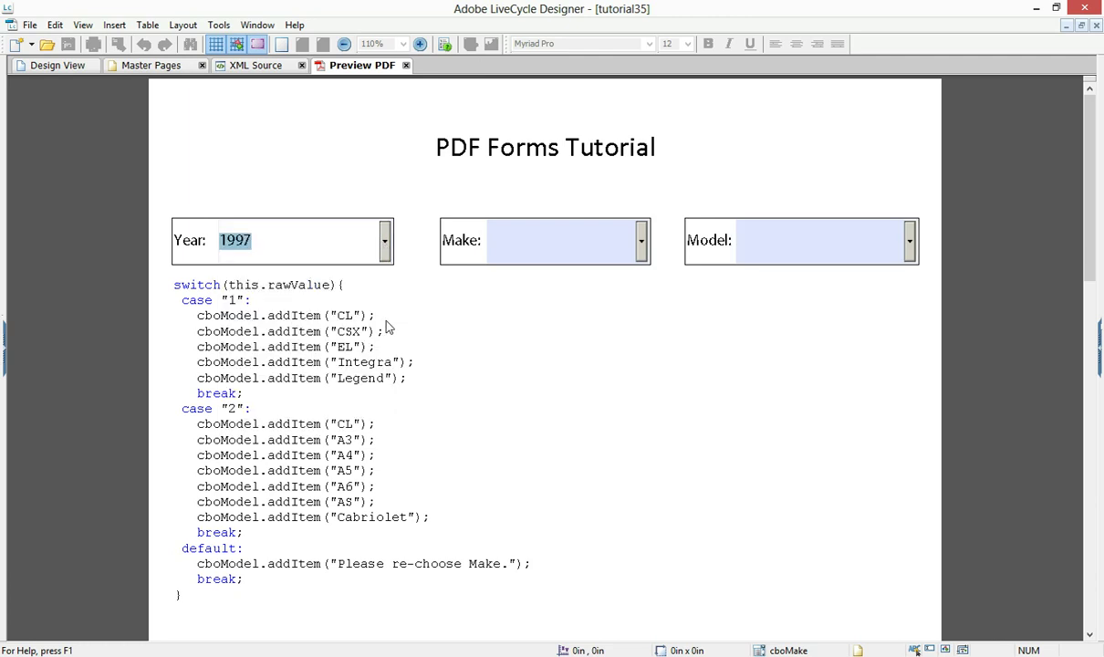
pyautogui.moveTo(384, 325); pyautogui.dragTo(387, 363)
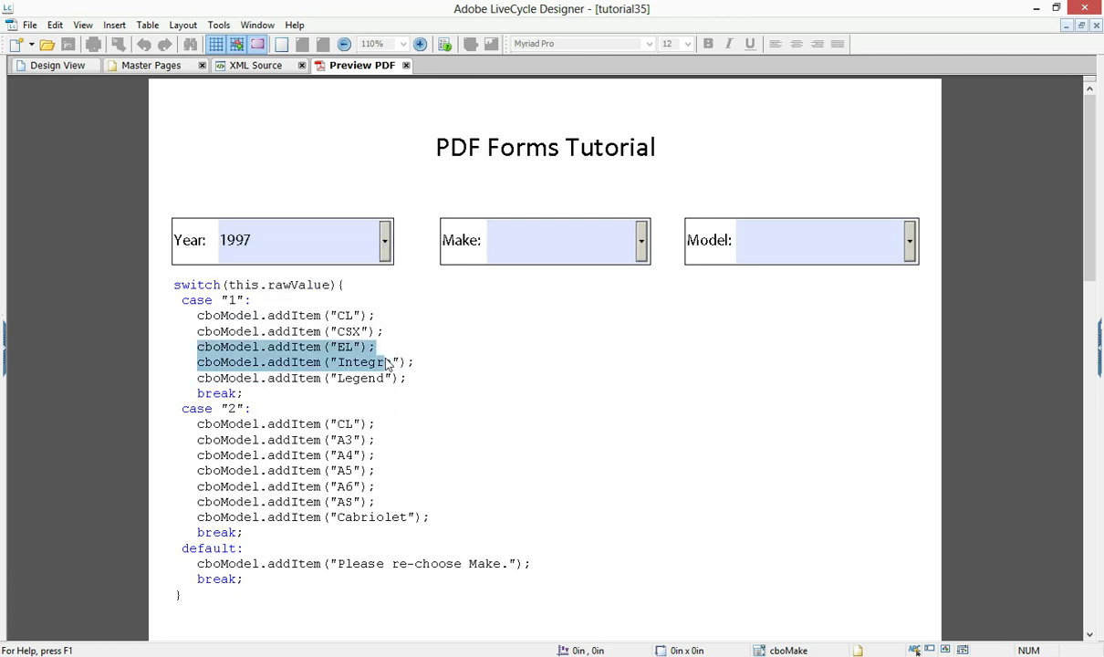
# Test the dependent lists by choosing make Hyundai and model Hyundai Stellar
pyautogui.click(642, 241)
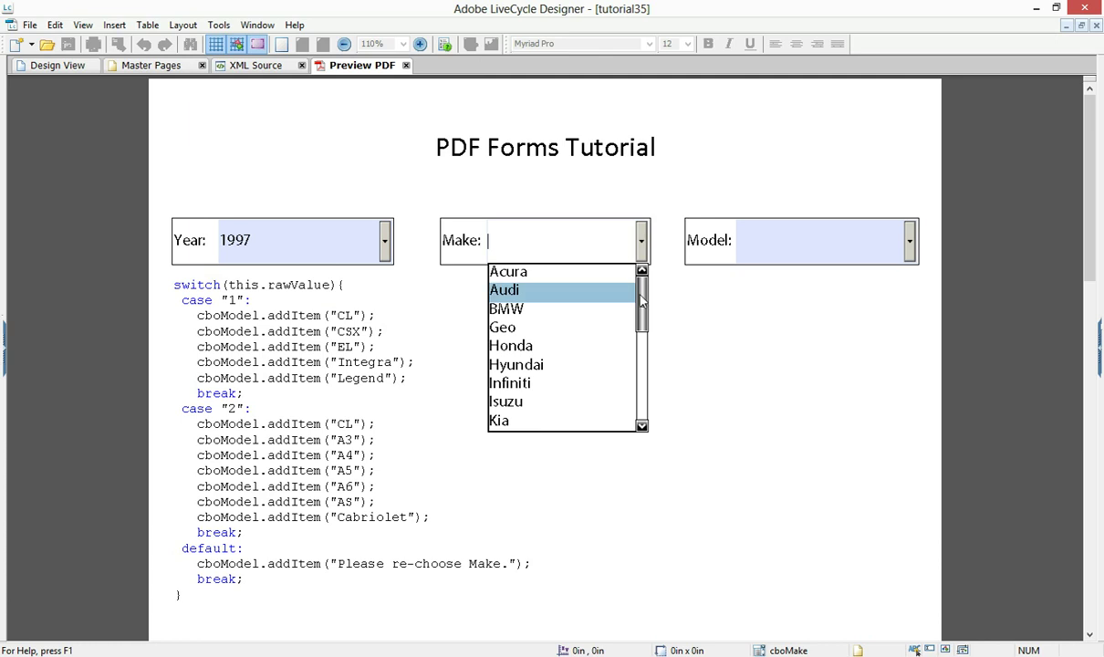
pyautogui.click(557, 364)
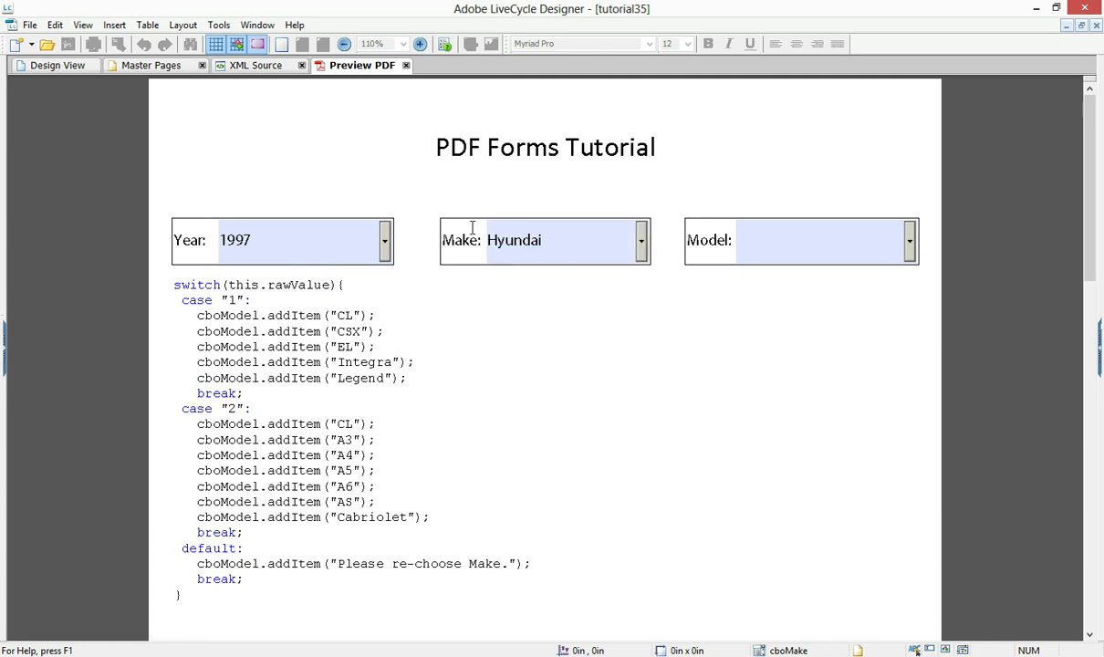
pyautogui.click(737, 254)
pyautogui.click(475, 197)
pyautogui.click(563, 246)
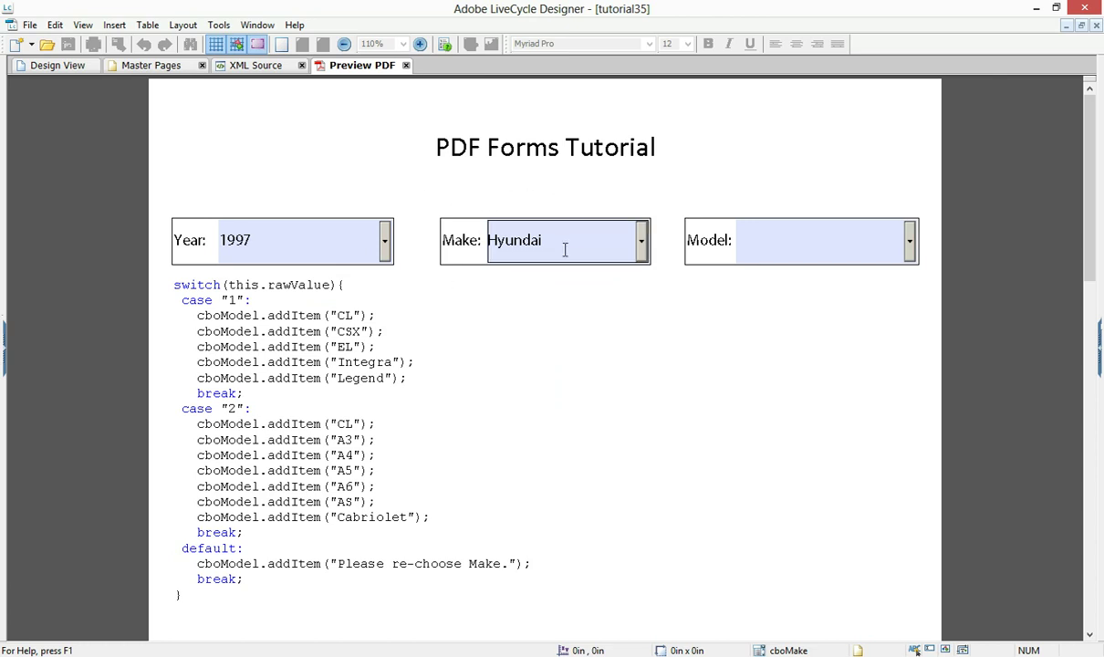
pyautogui.click(721, 266)
pyautogui.click(910, 241)
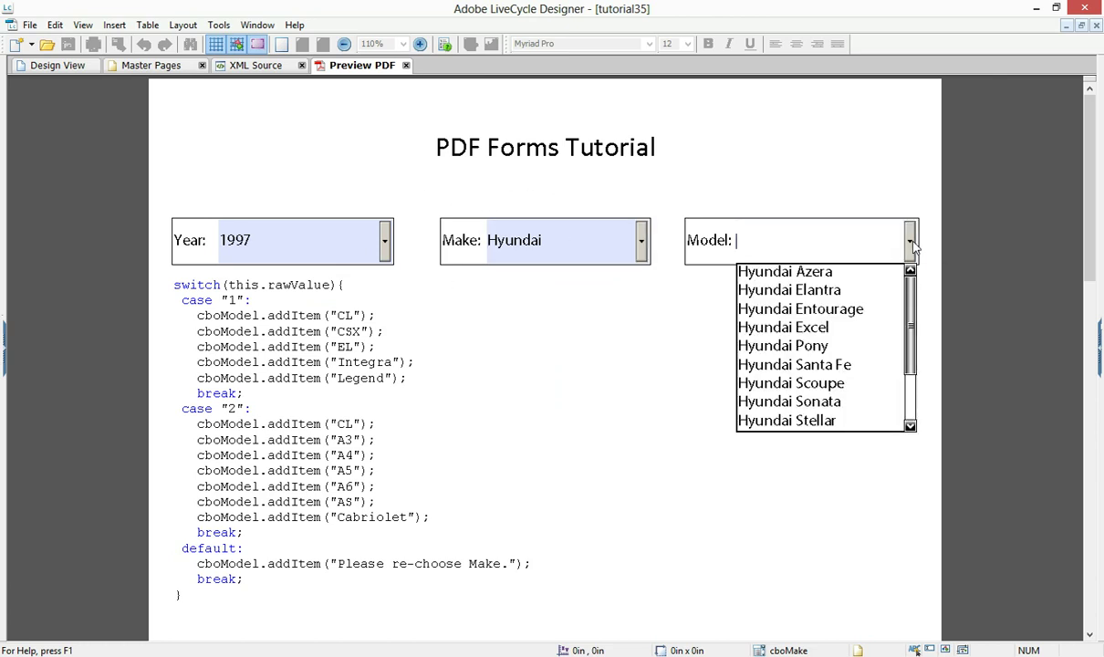
pyautogui.moveTo(910, 292); pyautogui.dragTo(911, 374)
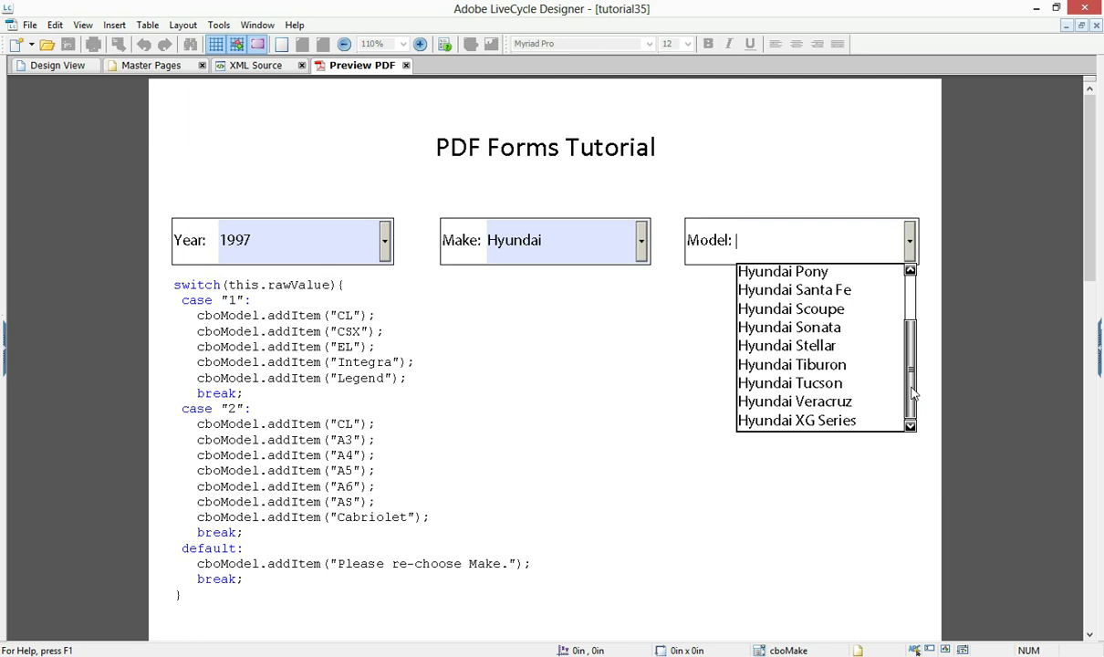
pyautogui.click(818, 346)
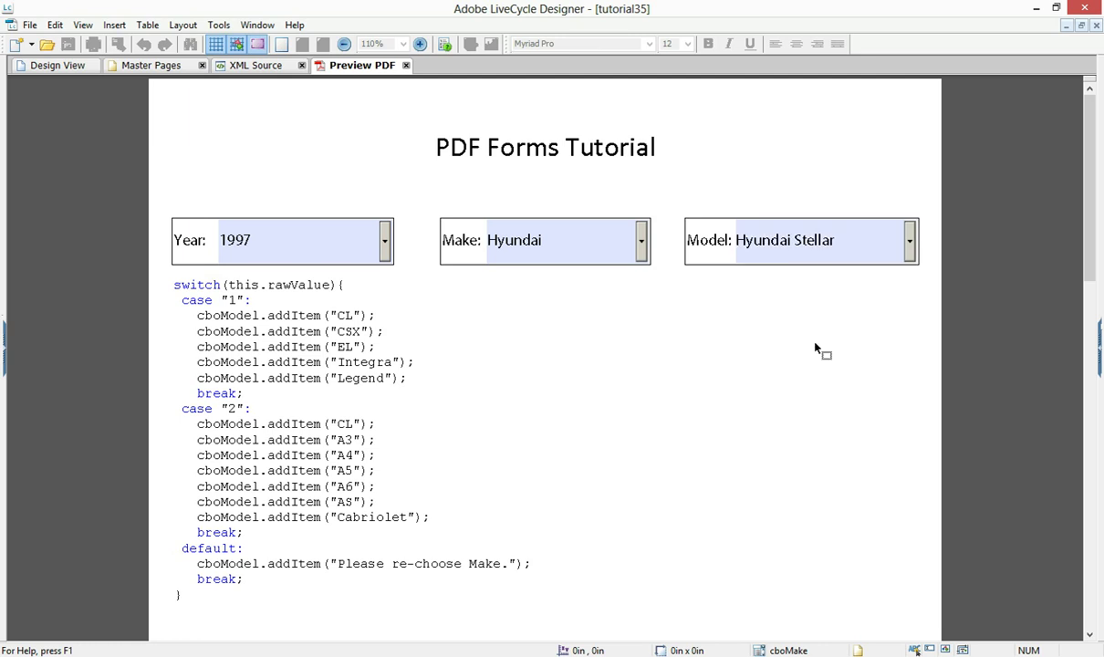
# Change the make to Isuzu and choose Rodeo as the model
pyautogui.click(641, 241)
pyautogui.click(598, 401)
pyautogui.click(909, 242)
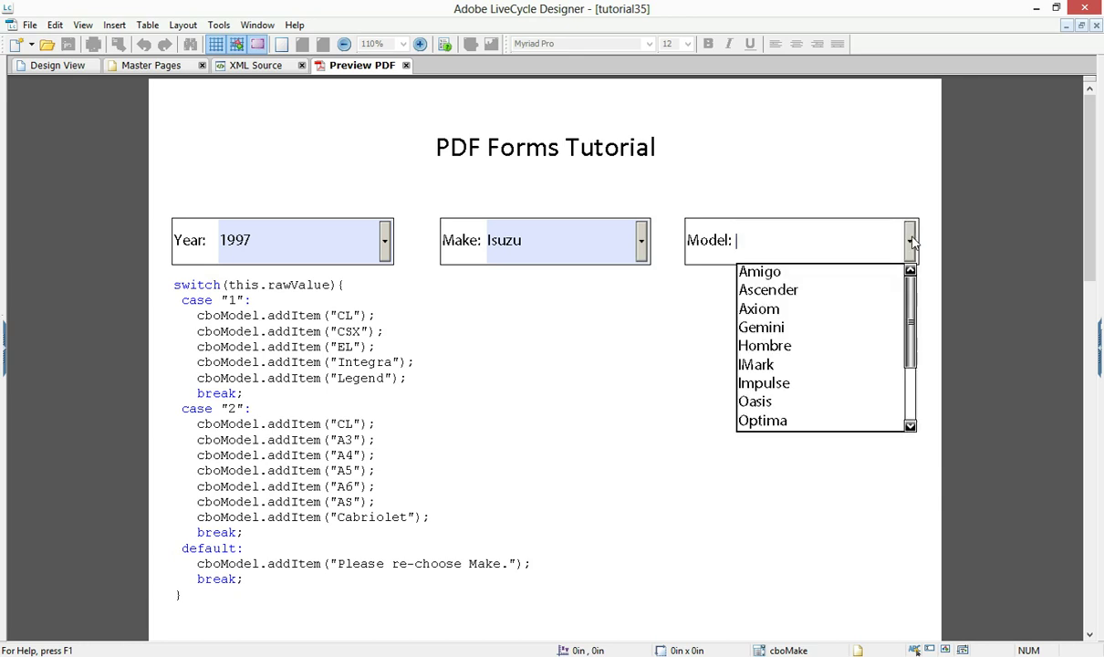
pyautogui.scroll(-2, 913, 292)
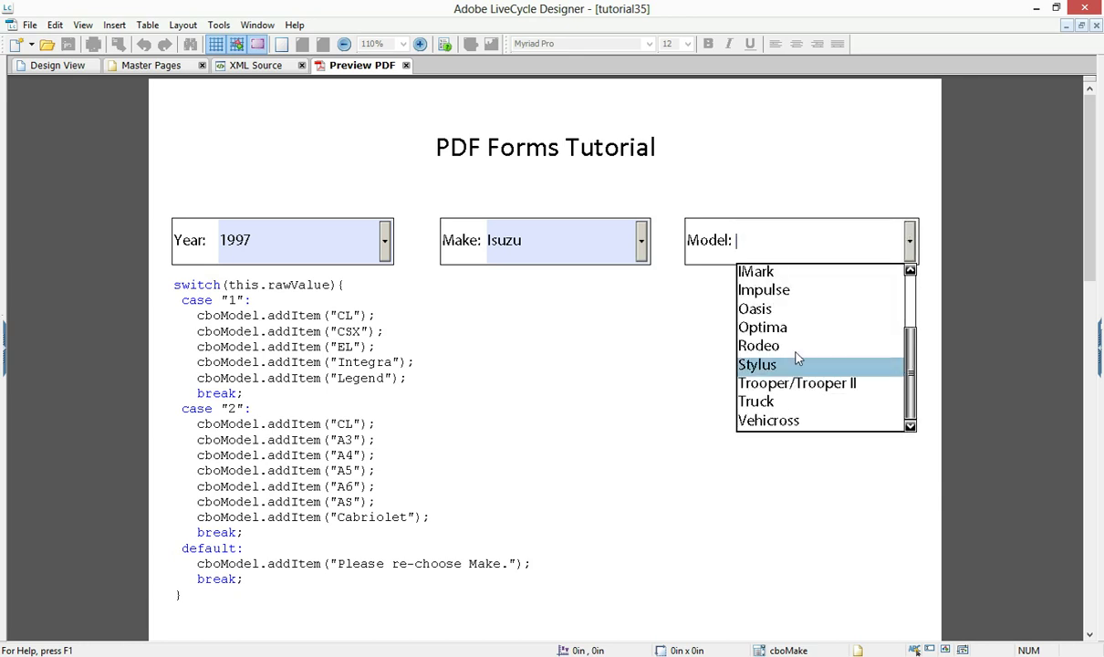
pyautogui.click(757, 352)
# Change the make to Kia and choose Sorento as the model
pyautogui.click(641, 241)
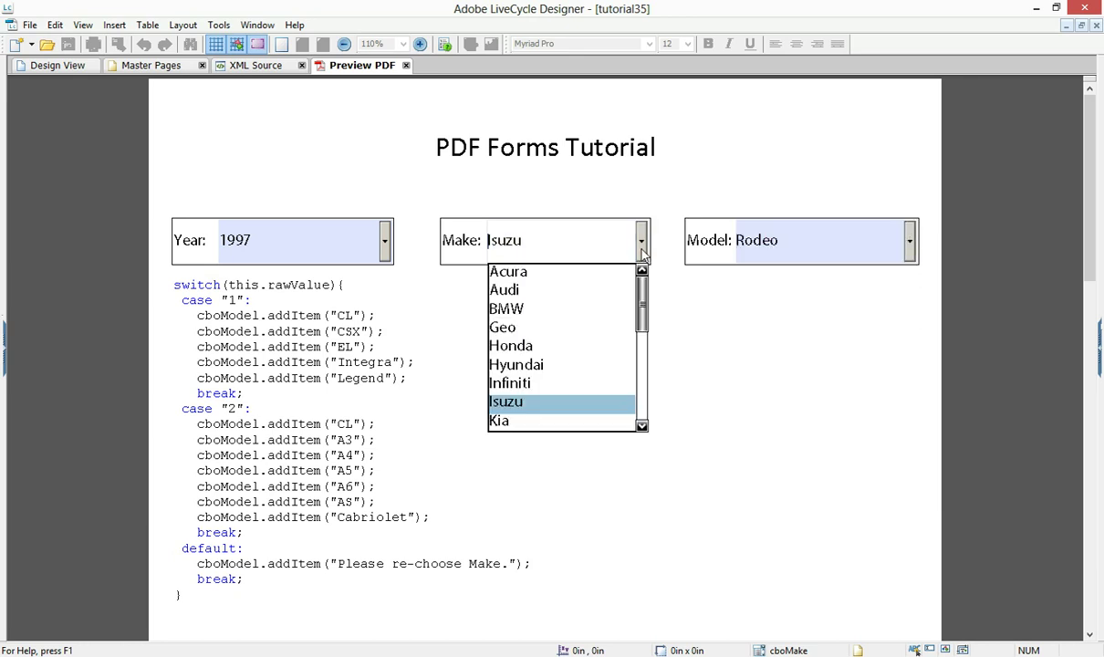
pyautogui.click(589, 420)
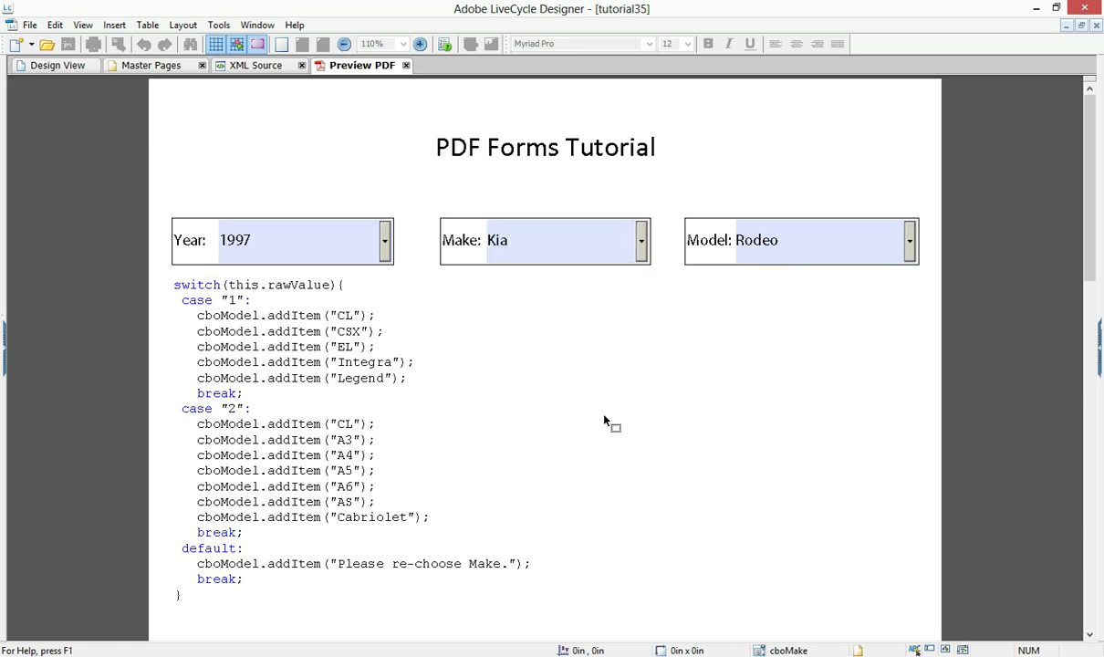
pyautogui.click(910, 241)
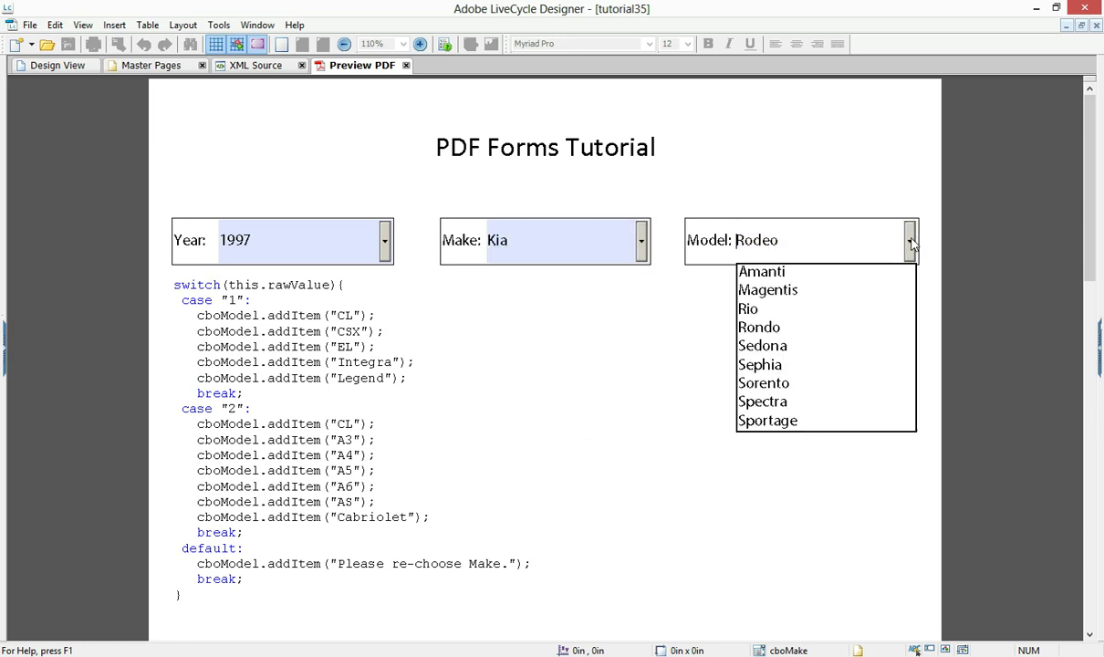
pyautogui.click(841, 383)
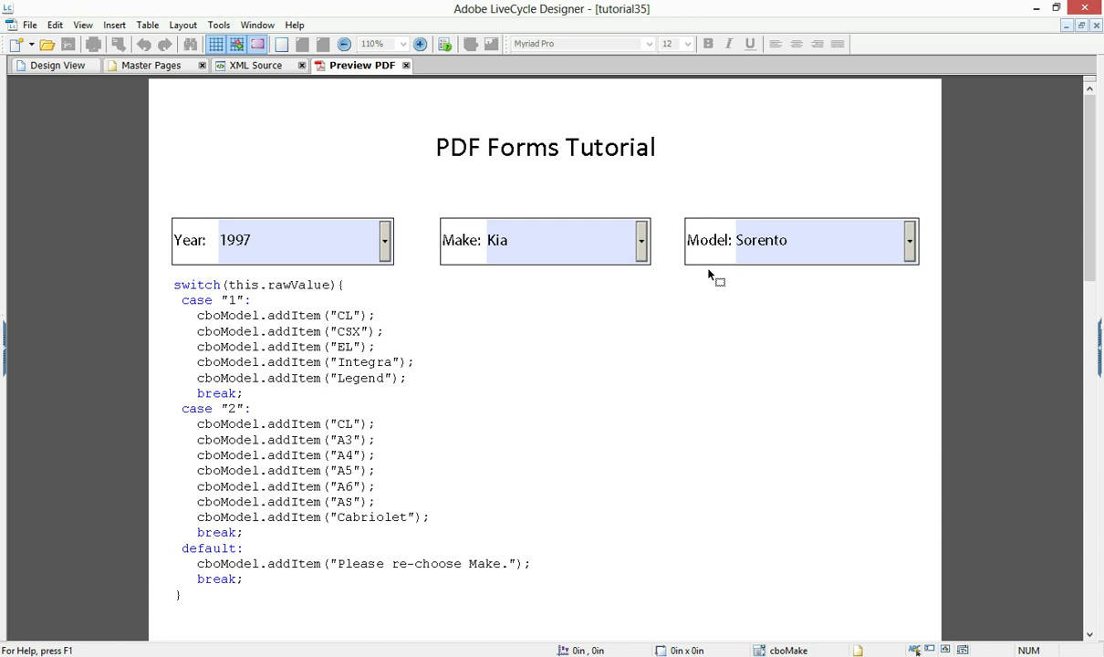
# Return to the form design, inspect the exit event script of cboMake, and close the script editor
pyautogui.click(64, 68)
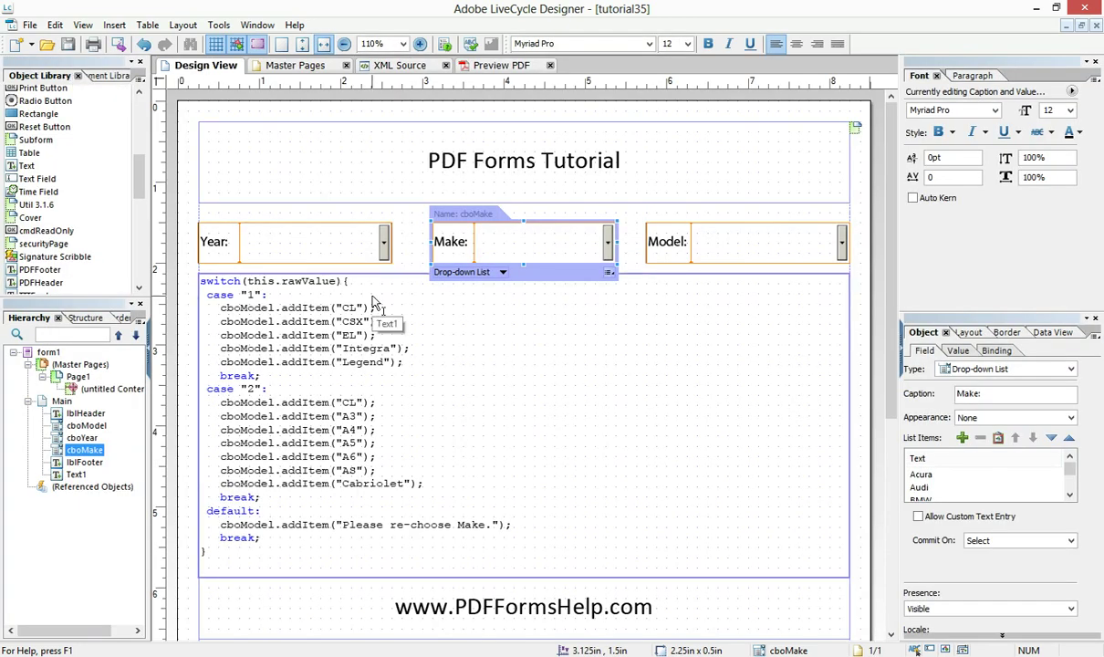
pyautogui.click(258, 24)
pyautogui.click(282, 98)
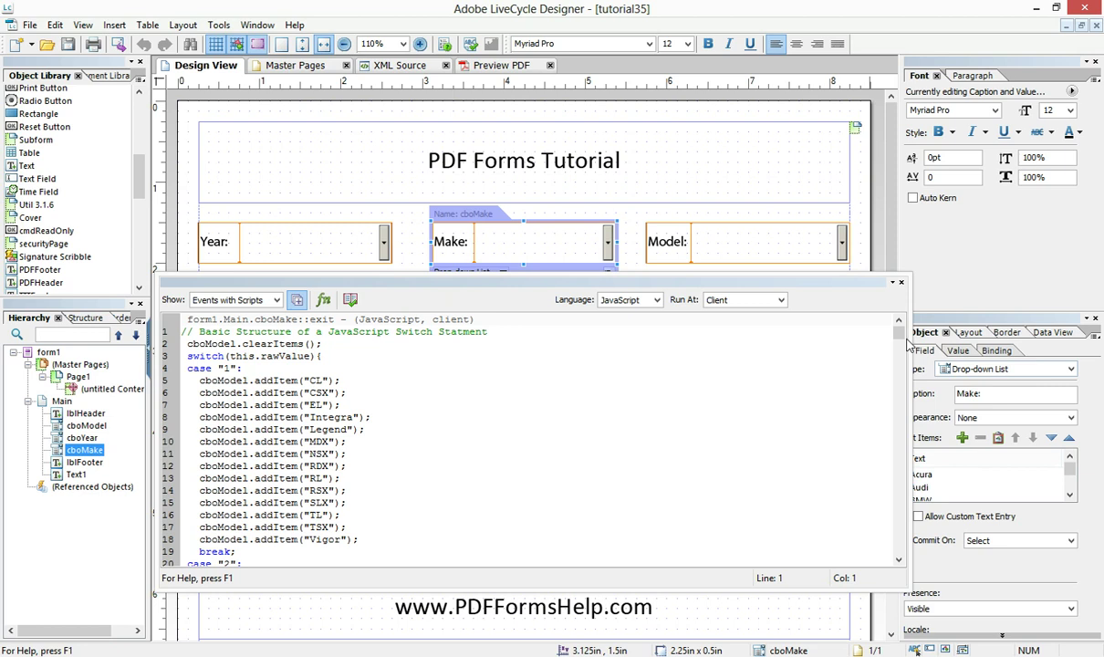
pyautogui.moveTo(898, 334)
pyautogui.mouseDown()
pyautogui.moveTo(931, 570)
pyautogui.moveTo(917, 524)
pyautogui.moveTo(916, 330)
pyautogui.mouseUp()
pyautogui.click(900, 287)
# Examine the sample switch statement in the text object, highlighting this.rawValue and the addItem lines of case "1"
pyautogui.click(451, 290)
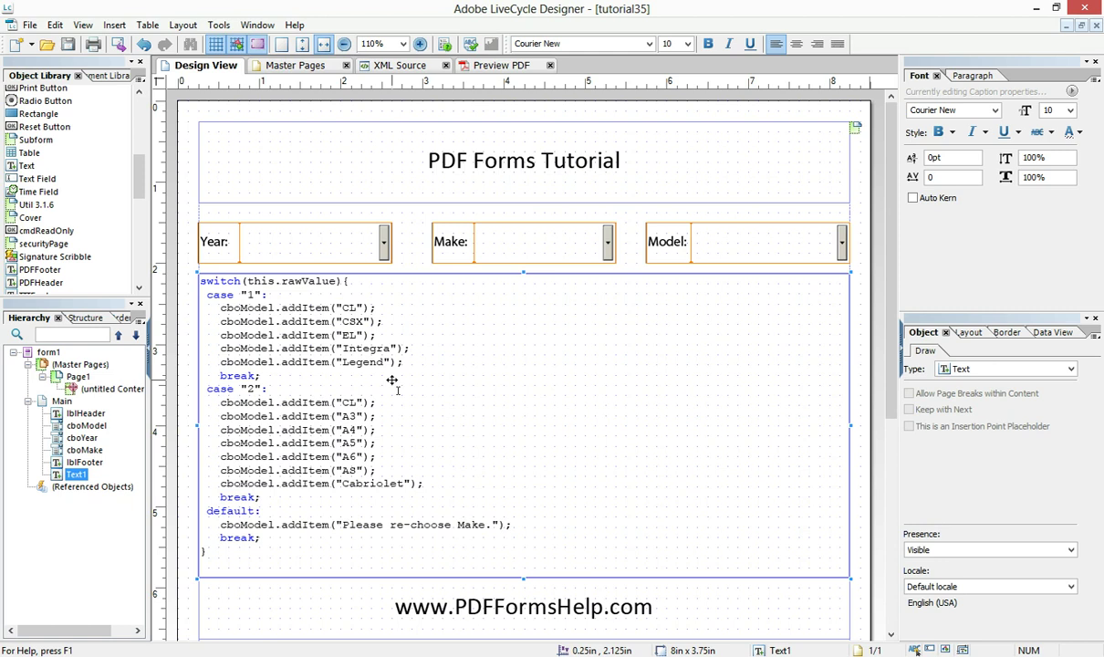
pyautogui.doubleClick(208, 282)
pyautogui.click(208, 283)
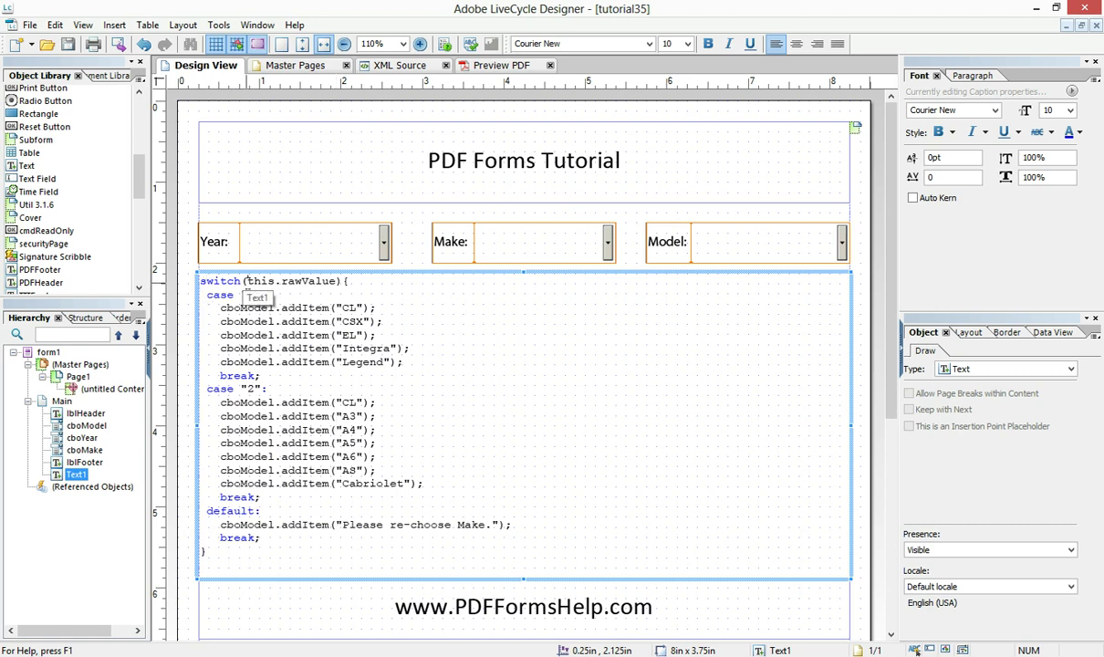
pyautogui.moveTo(247, 281); pyautogui.dragTo(336, 281)
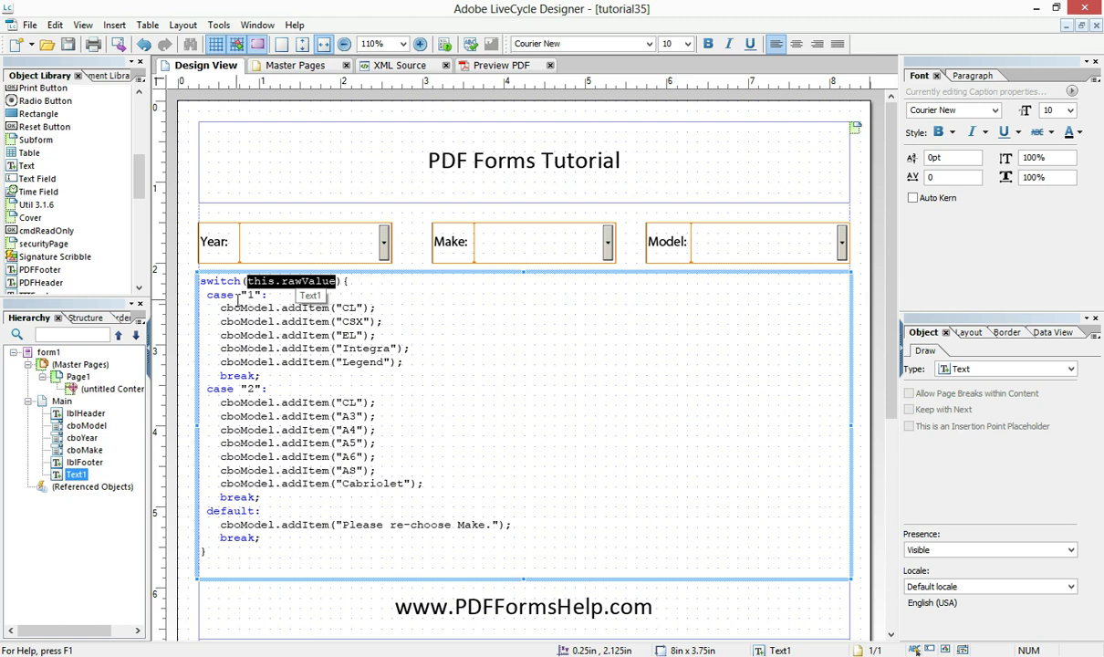
pyautogui.click(241, 388)
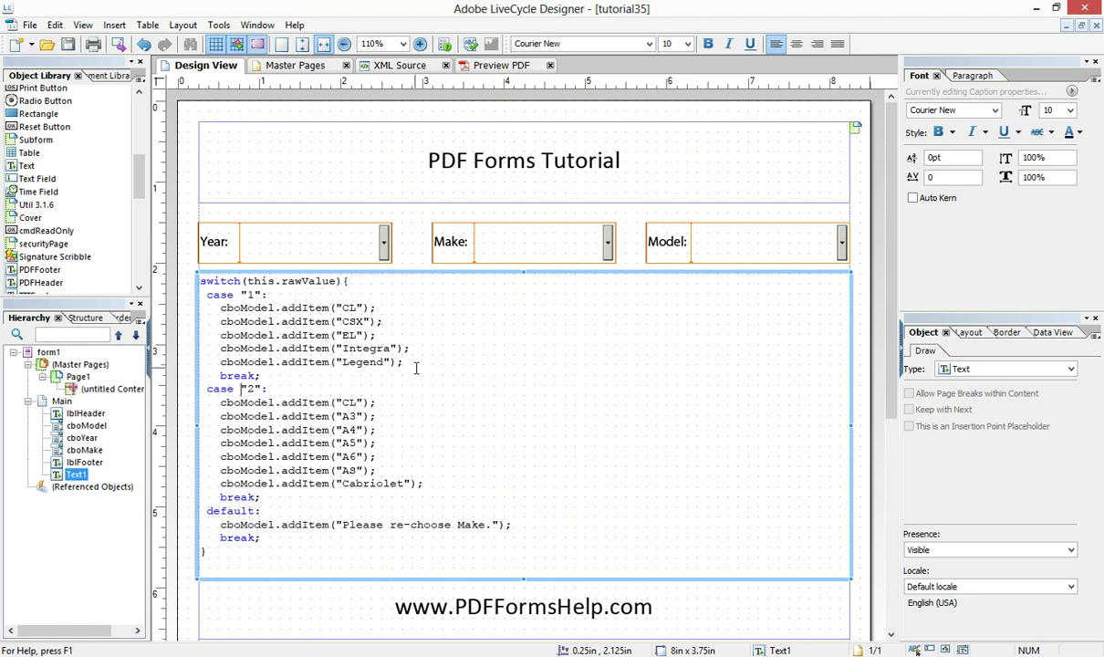
pyautogui.moveTo(404, 362); pyautogui.dragTo(204, 310)
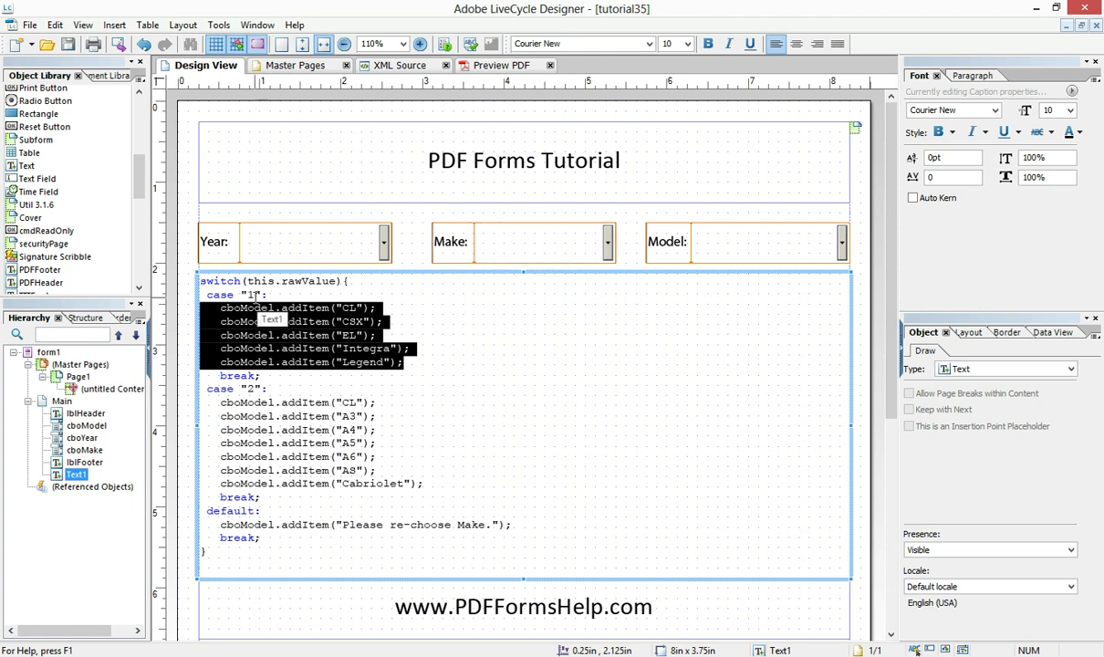
pyautogui.click(330, 321)
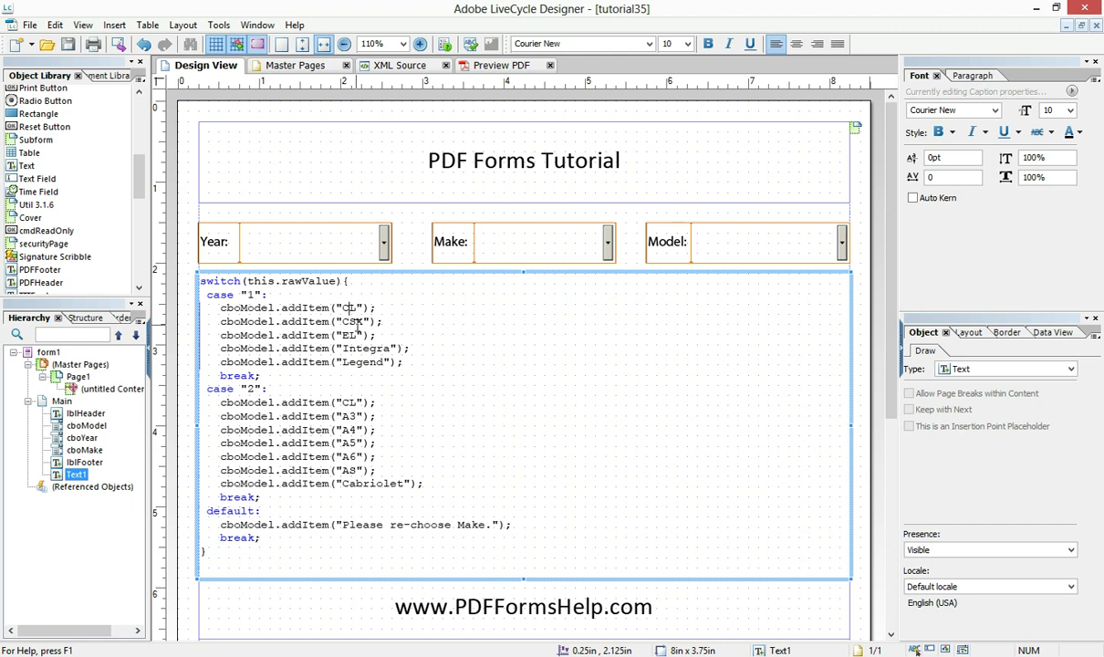
# Open the exit event script of cboMake, review it through to its default case, and close the script editor
pyautogui.click(344, 349)
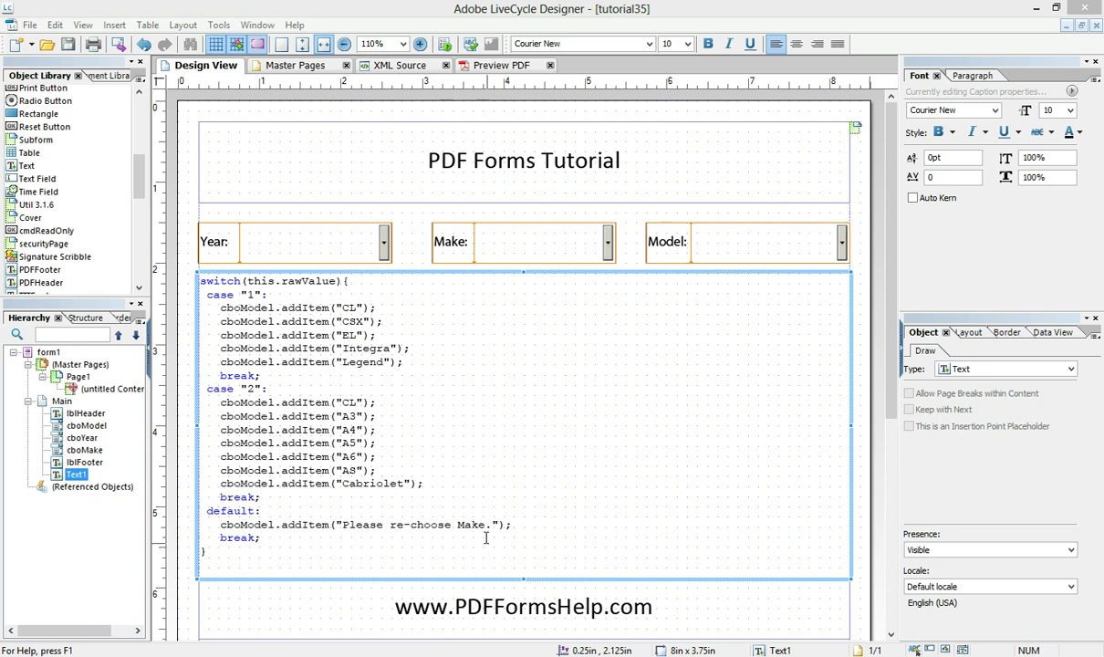
pyautogui.click(493, 248)
pyautogui.click(258, 25)
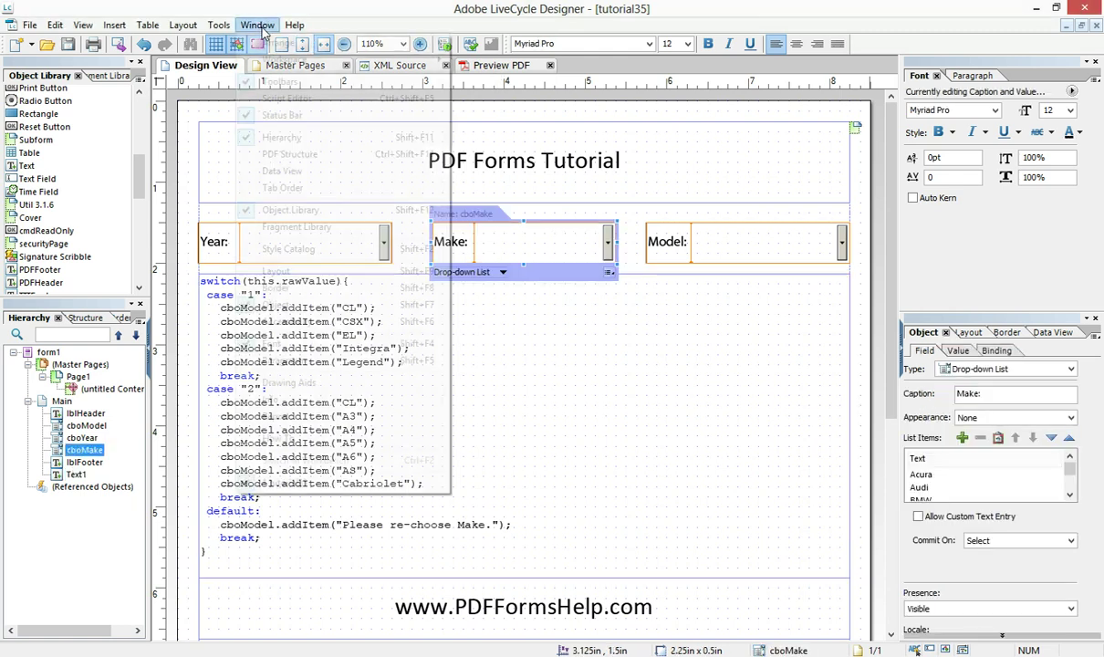
pyautogui.click(282, 98)
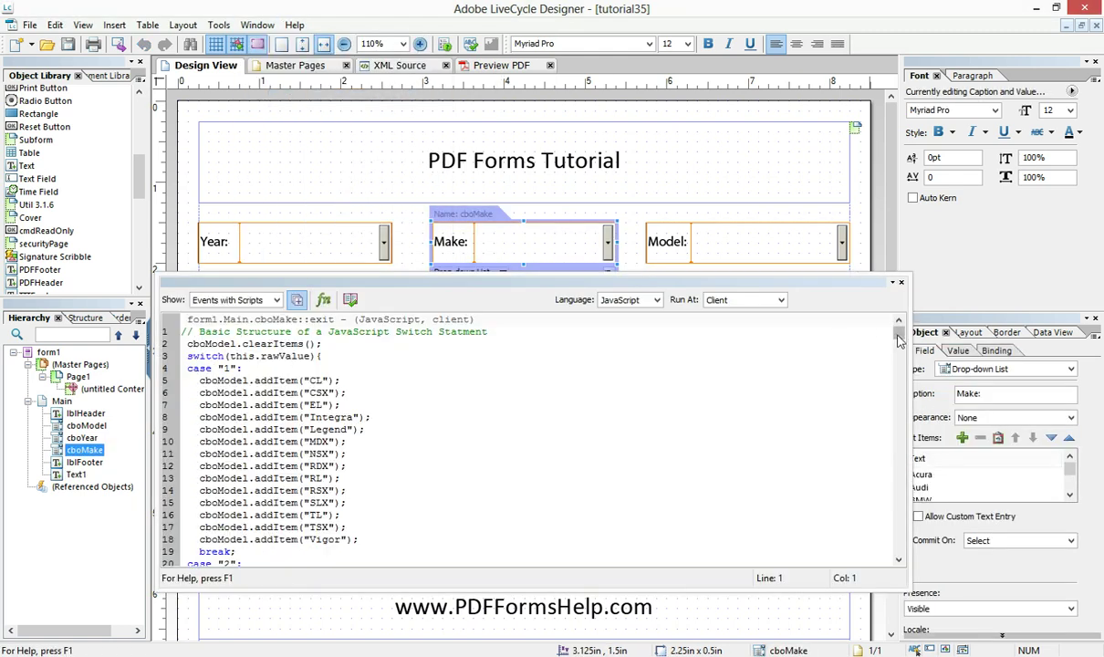
pyautogui.moveTo(899, 339); pyautogui.dragTo(909, 559)
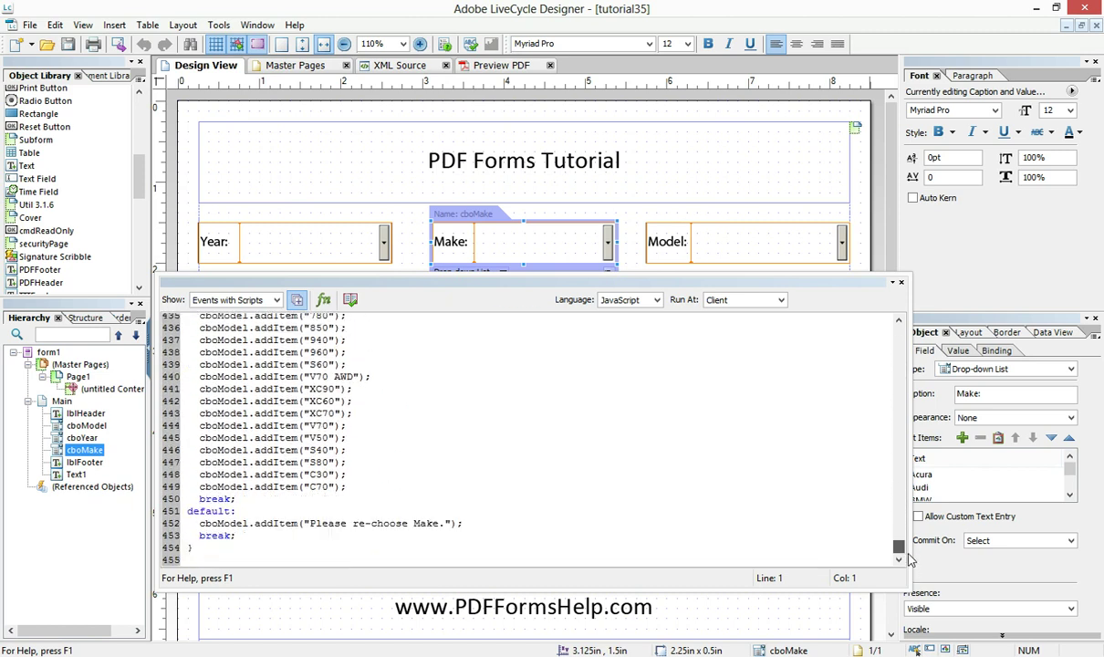
pyautogui.click(901, 283)
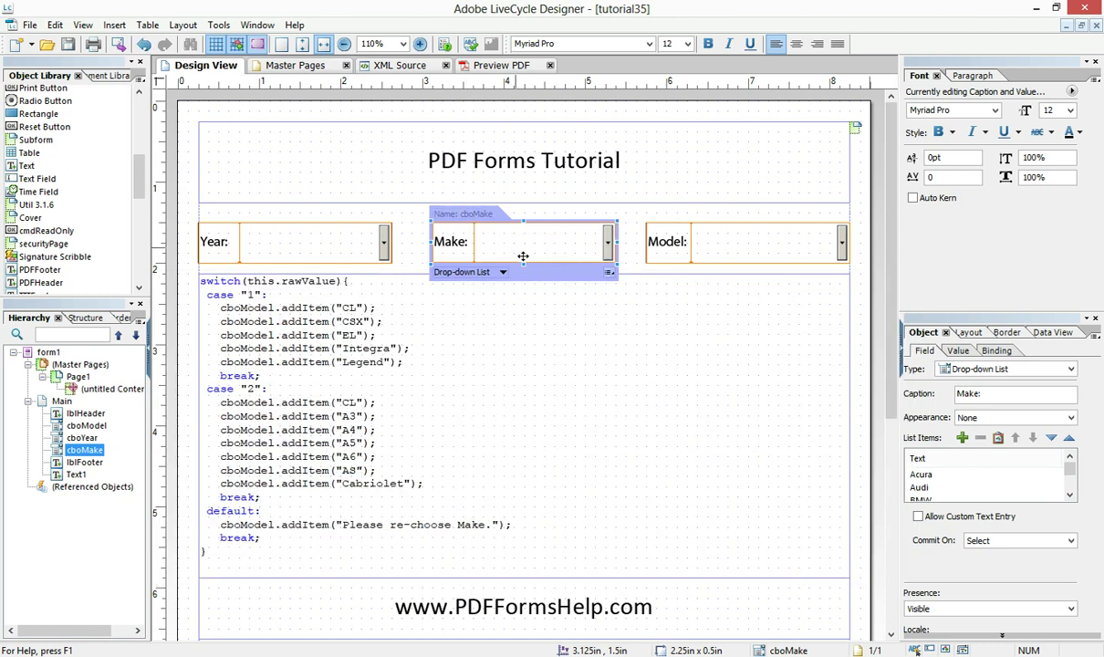
# Examine the list items and specified item values bound to cboMake and compare them with the cases in the sample switch text
pyautogui.moveTo(1075, 473); pyautogui.dragTo(1011, 444)
pyautogui.click(995, 351)
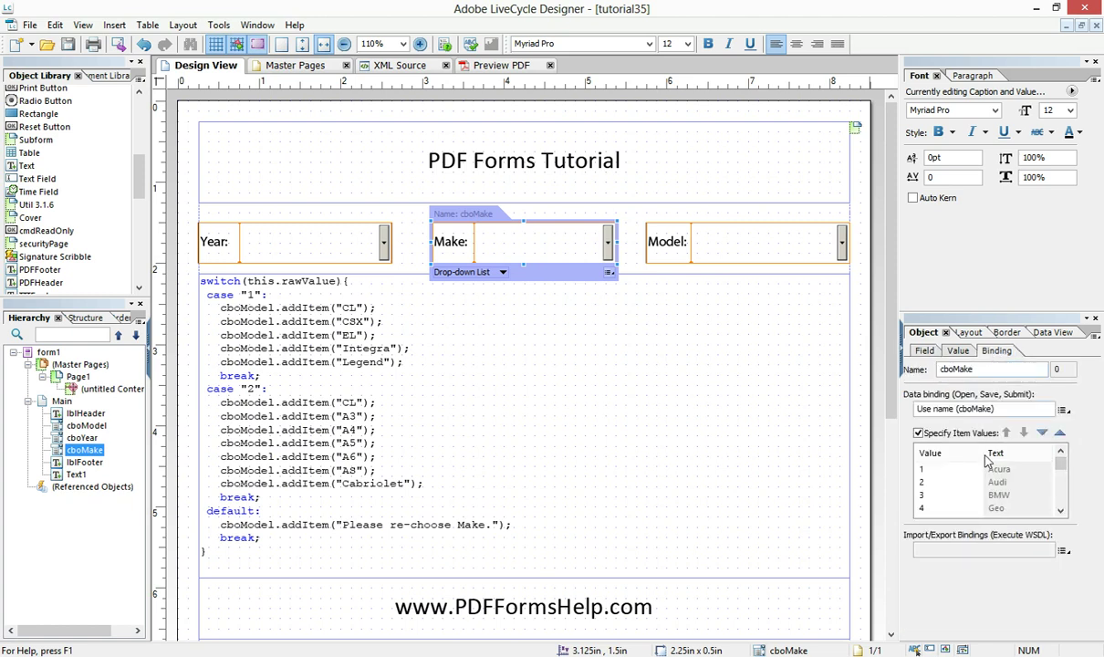
pyautogui.scroll(-6, 986, 512)
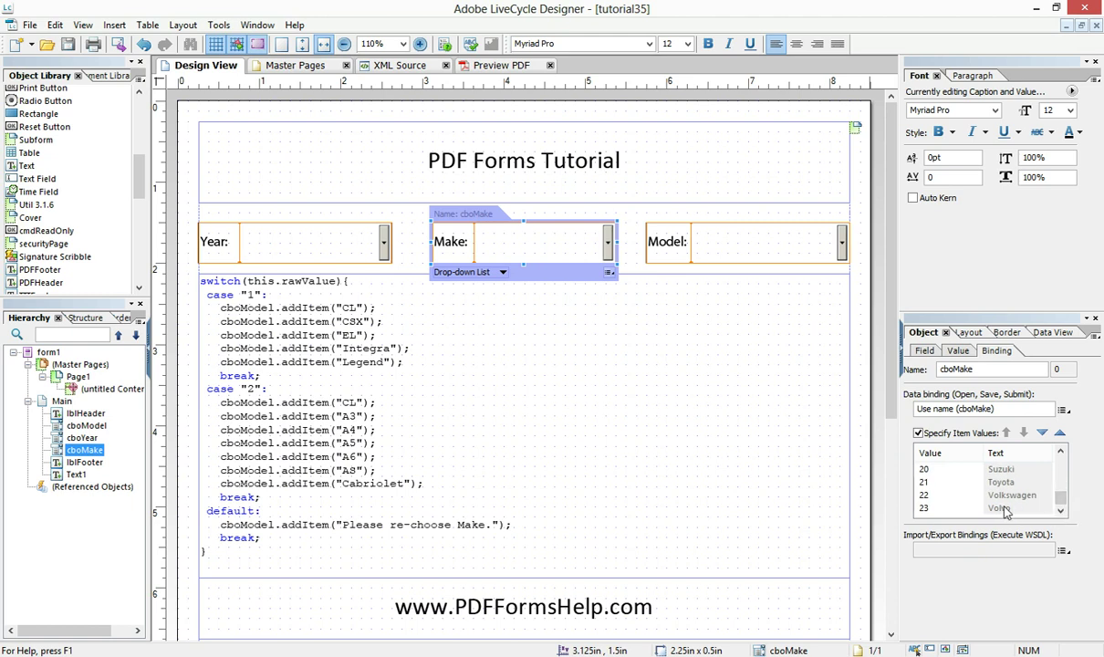
pyautogui.moveTo(1059, 498); pyautogui.dragTo(1061, 467)
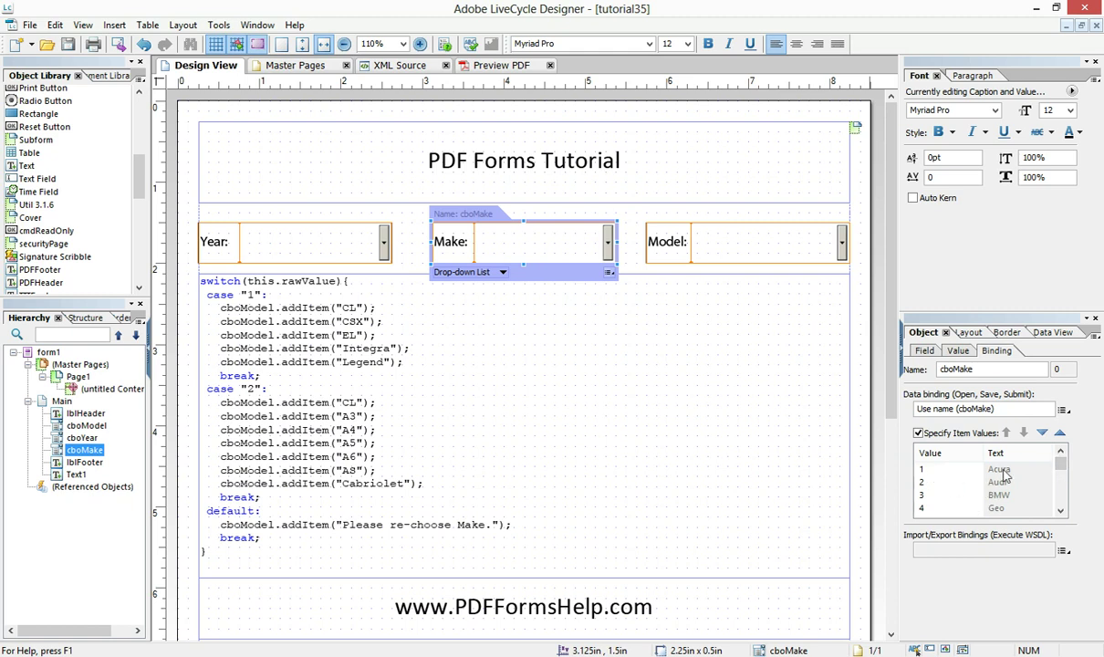
pyautogui.click(331, 308)
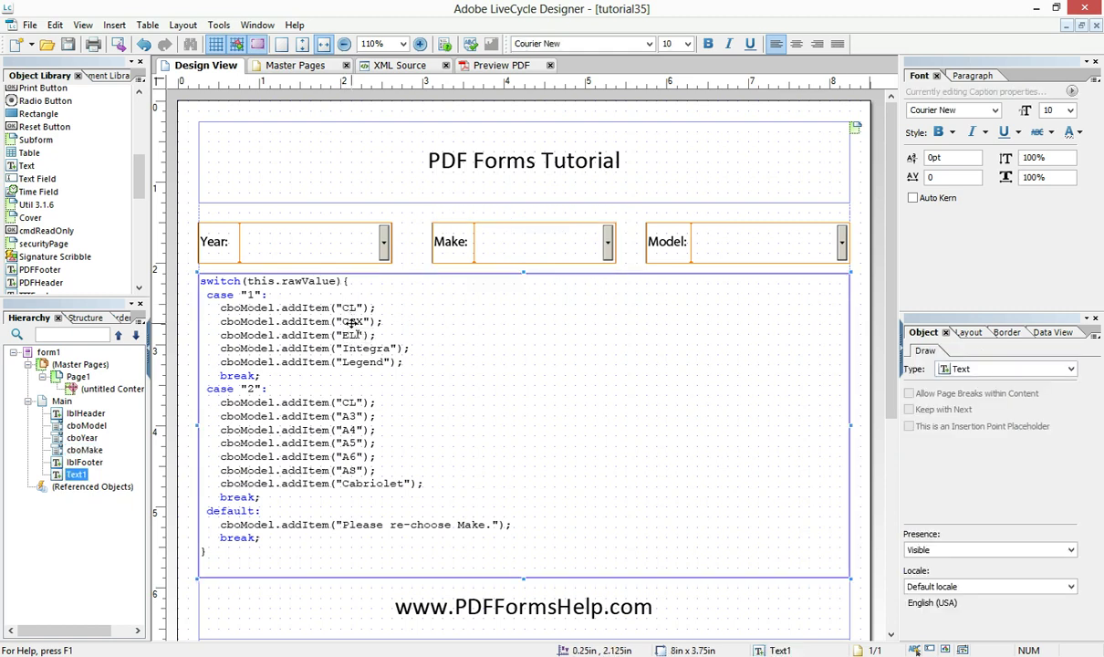
pyautogui.hotkey('ctrl', 'z')
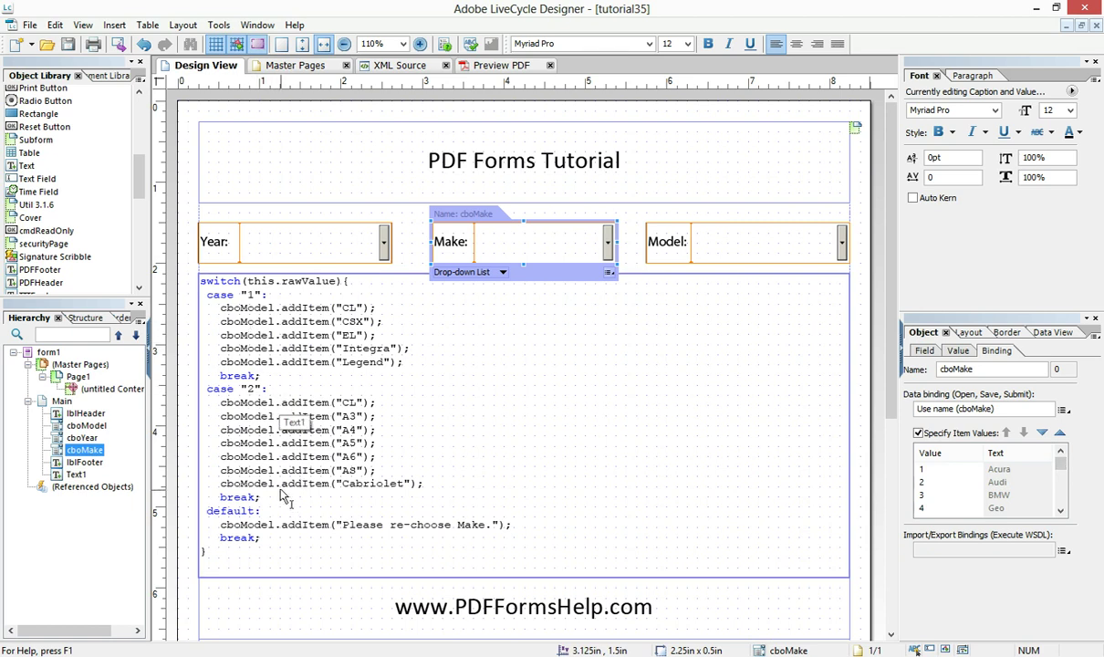
pyautogui.click(251, 527)
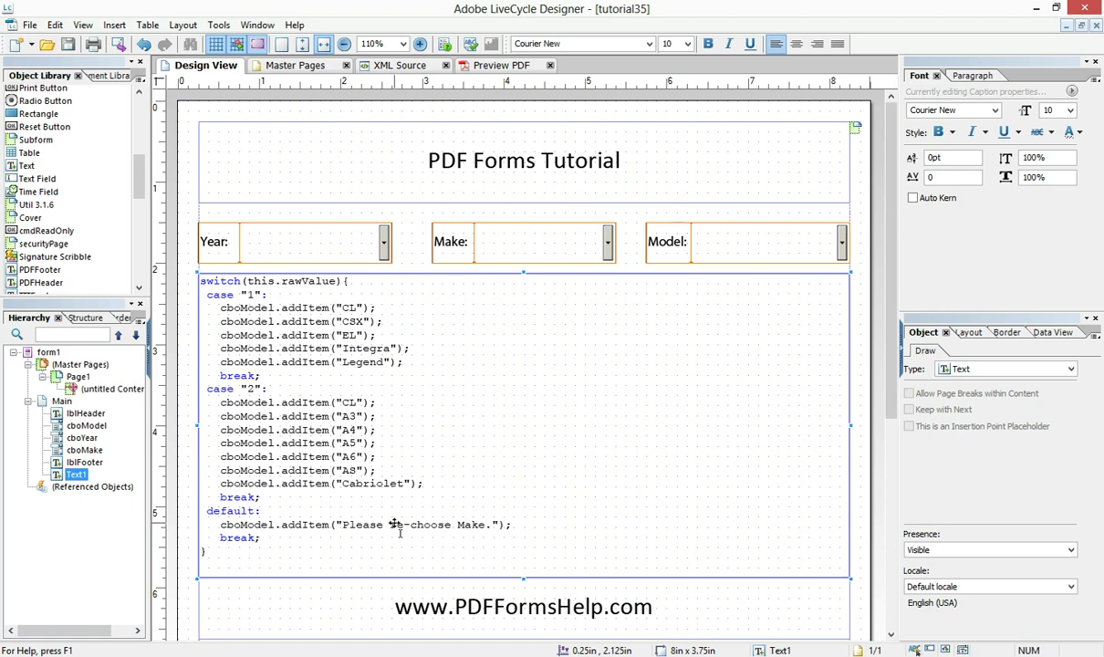
# Allow custom text entry for the Make drop-down and preview the PDF form
pyautogui.click(524, 239)
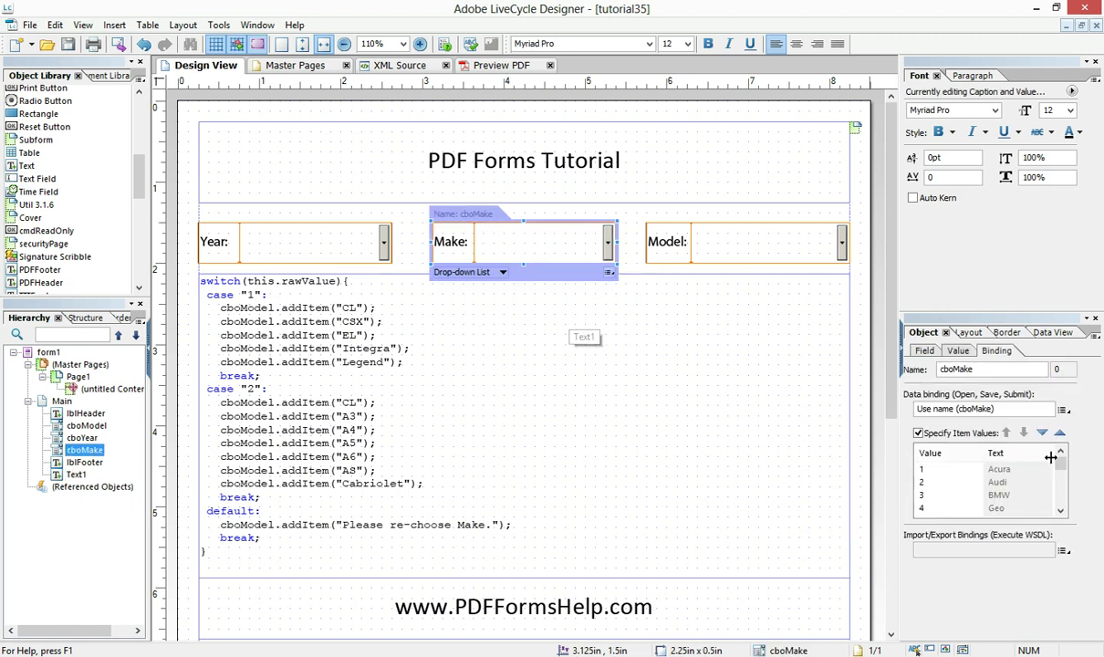
pyautogui.moveTo(1060, 464)
pyautogui.mouseDown()
pyautogui.moveTo(1067, 520)
pyautogui.moveTo(1060, 465)
pyautogui.mouseUp()
pyautogui.click(924, 350)
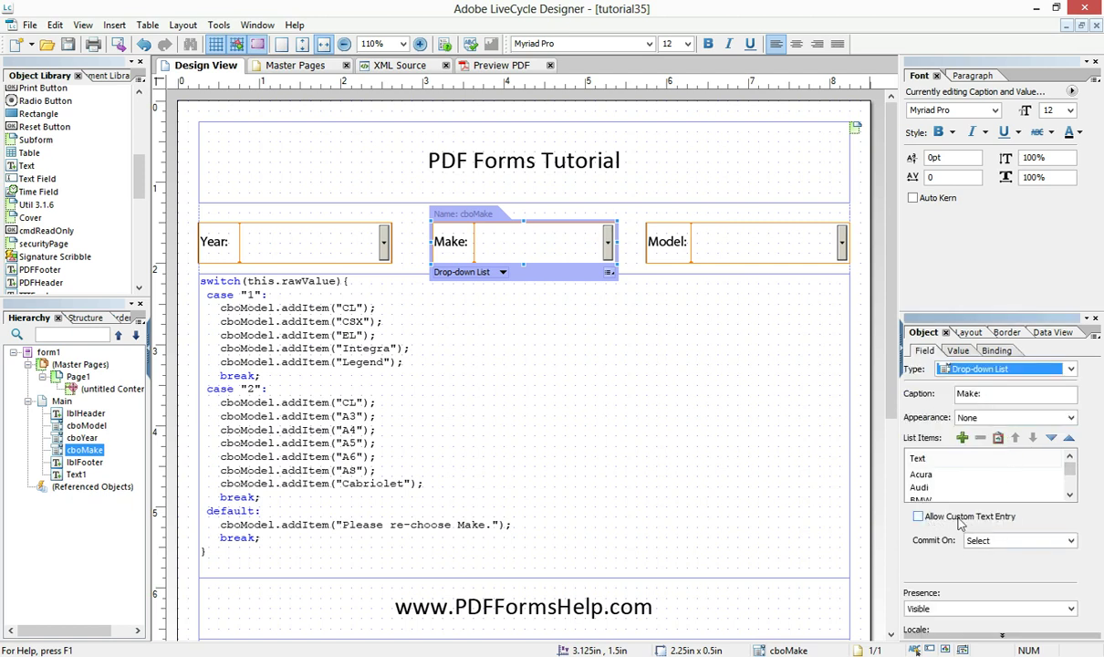
pyautogui.click(918, 517)
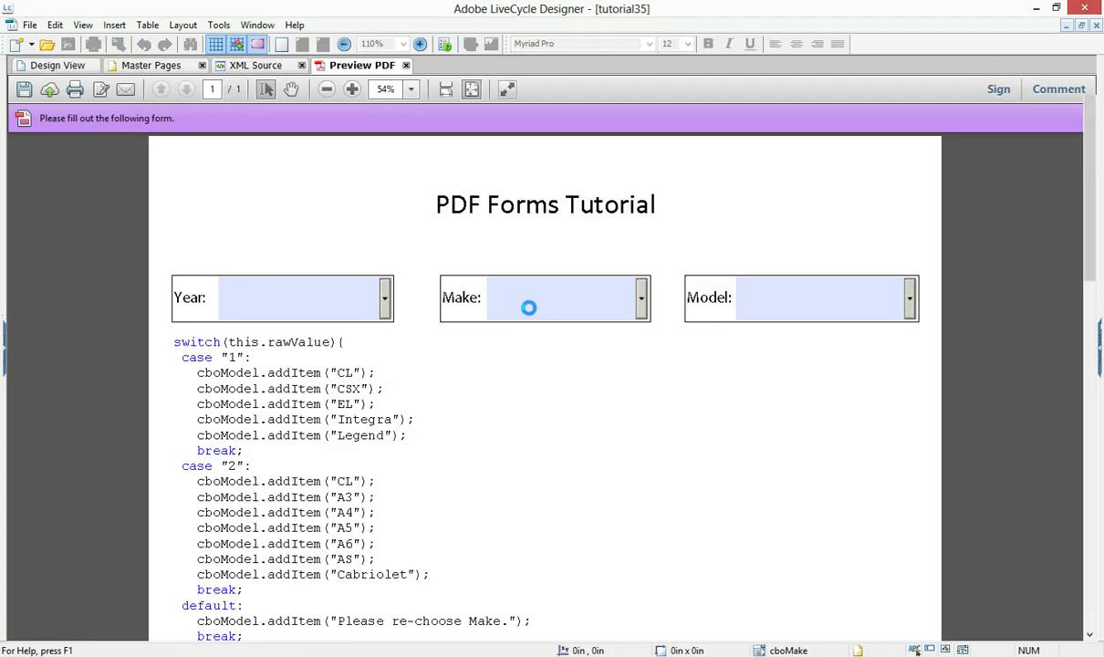
# Enter fiat as a custom make in the previewed form and open the list of models
pyautogui.click(517, 241)
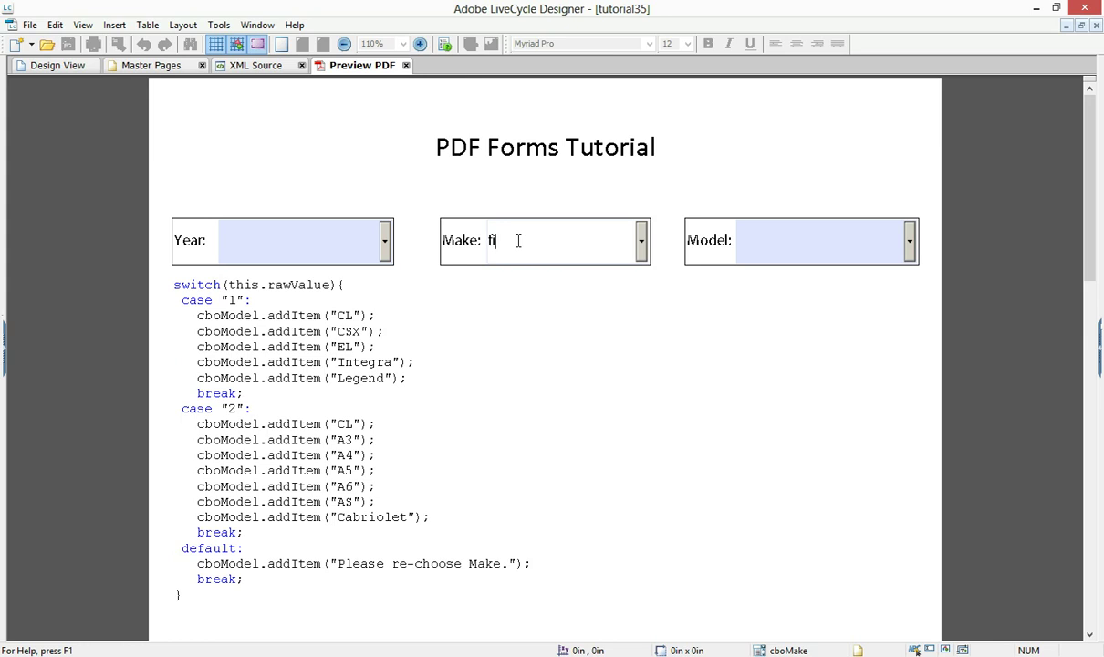
pyautogui.click(826, 248)
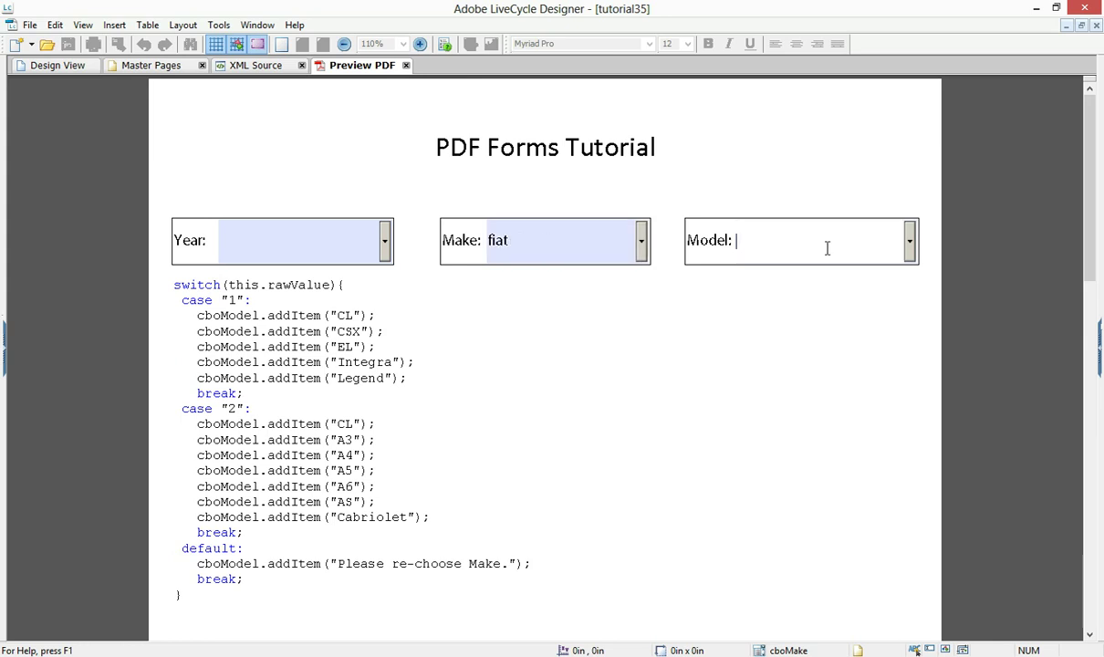
pyautogui.click(907, 240)
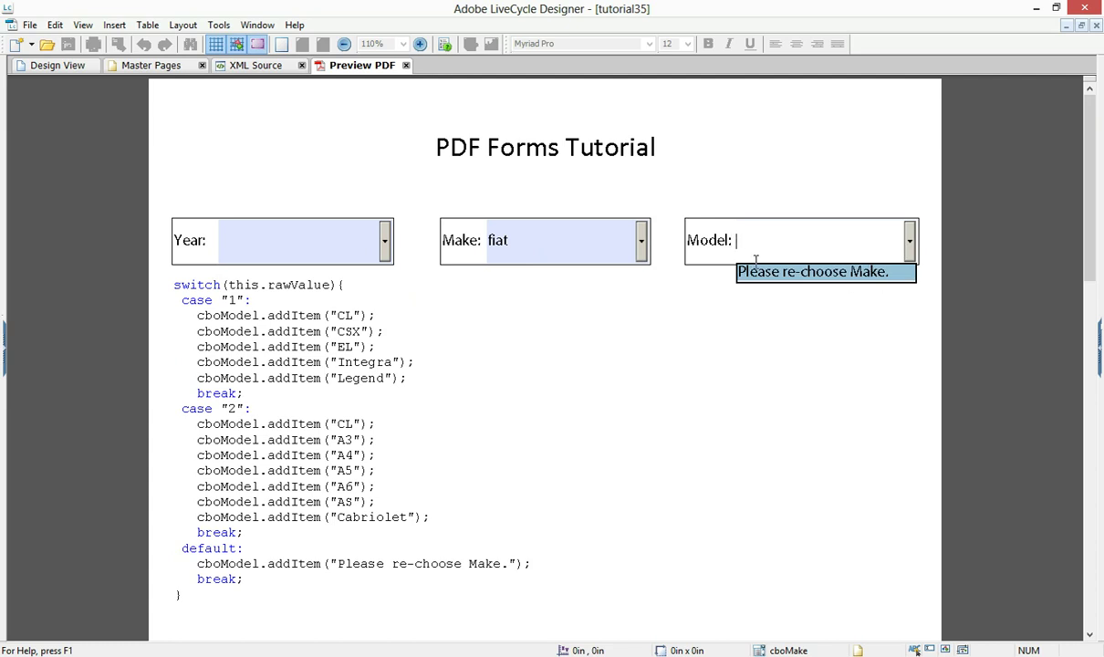
# Return to the form design and disallow custom text entry for the Make drop-down
pyautogui.click(57, 65)
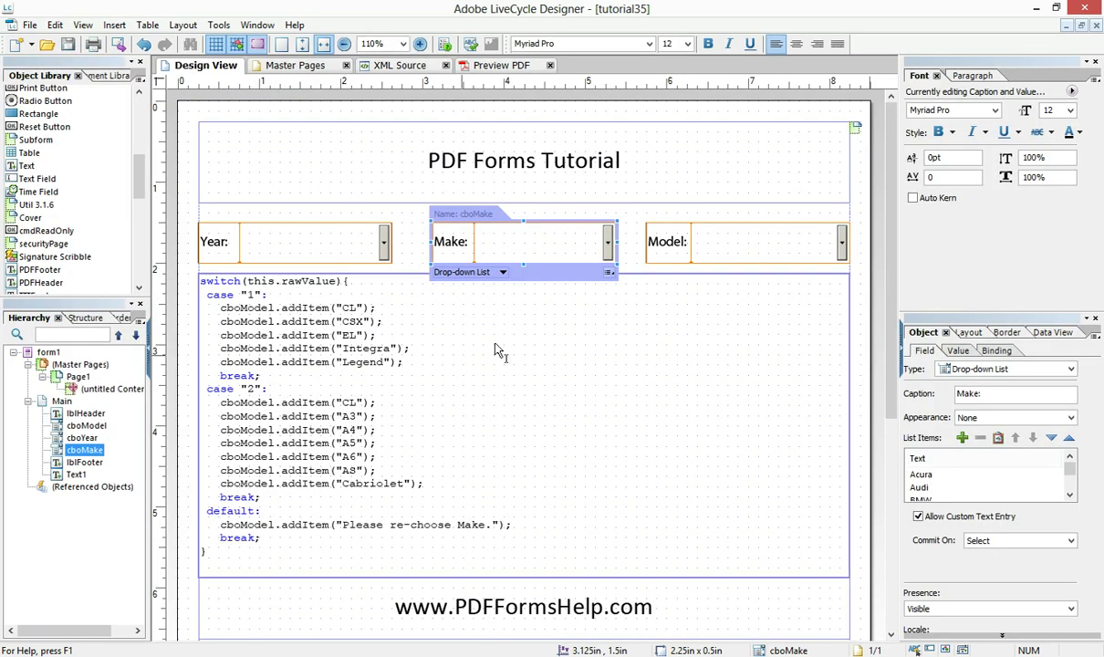
pyautogui.click(918, 516)
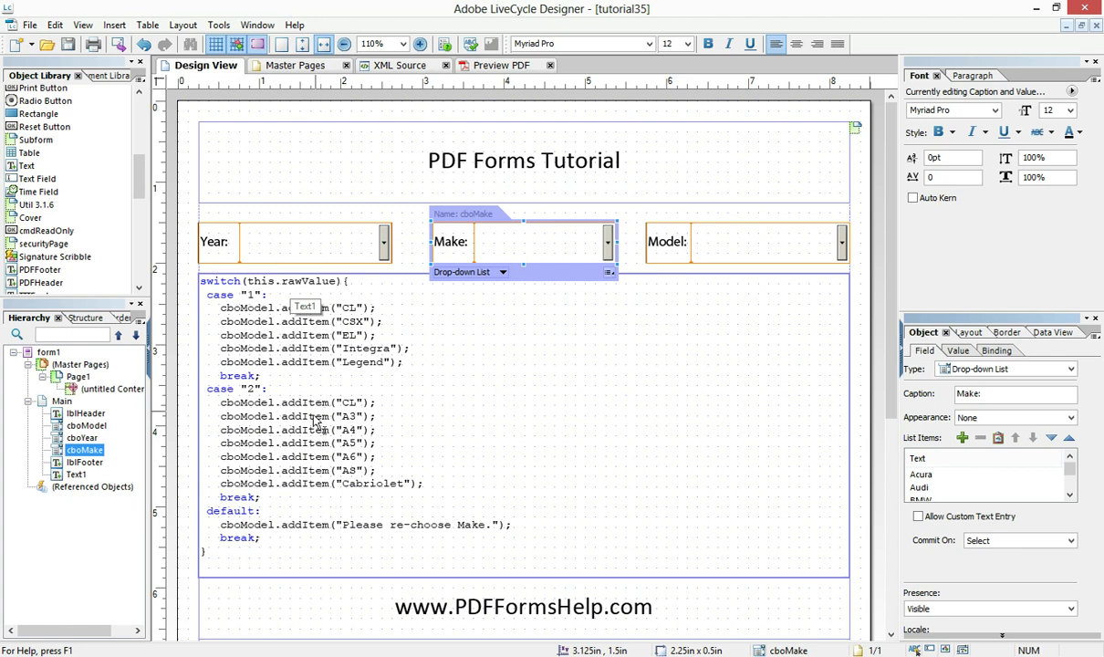
# Show the exit event script of cboMake, highlight the cboModel.clearItems(); line, and close the script editor
pyautogui.click(730, 251)
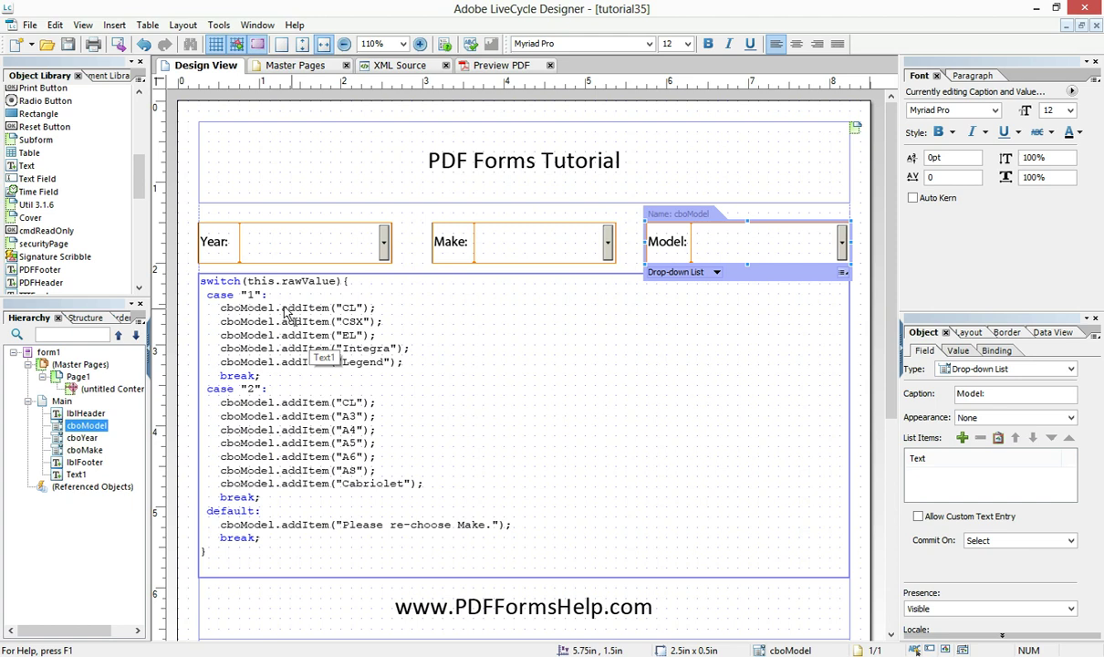
pyautogui.click(279, 363)
pyautogui.click(522, 259)
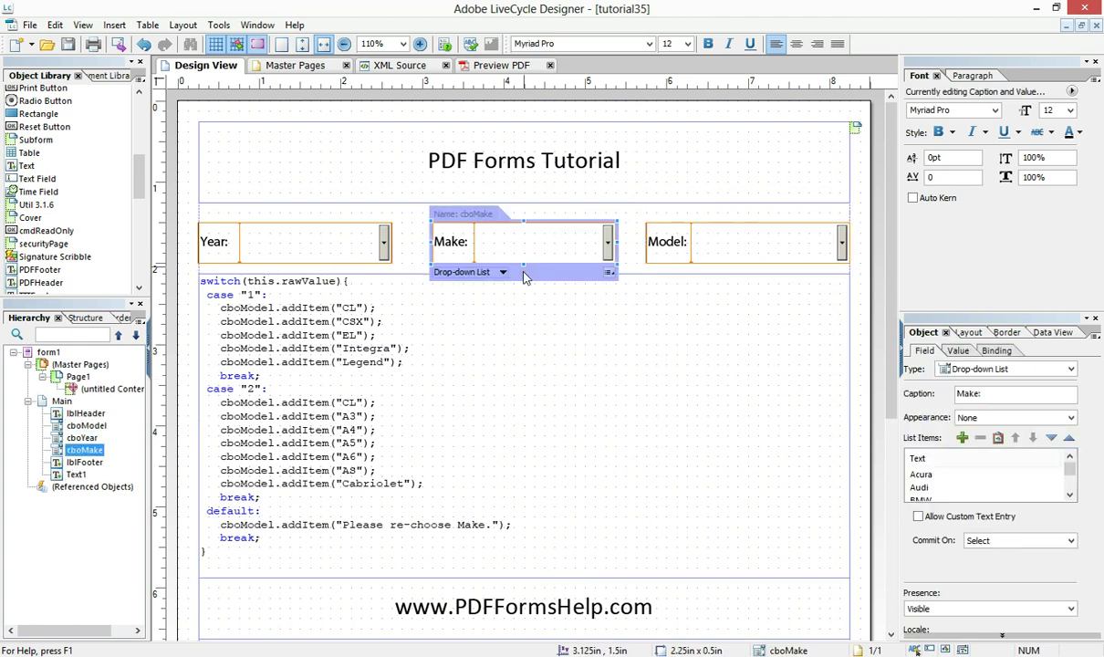
pyautogui.click(258, 25)
pyautogui.click(282, 98)
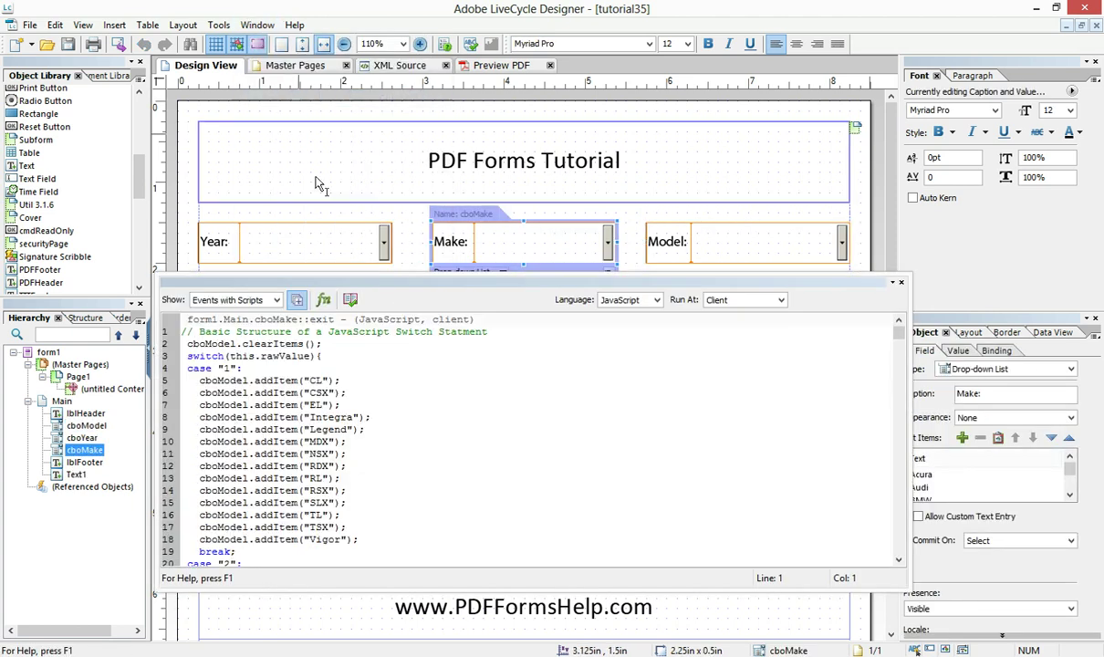
pyautogui.click(277, 299)
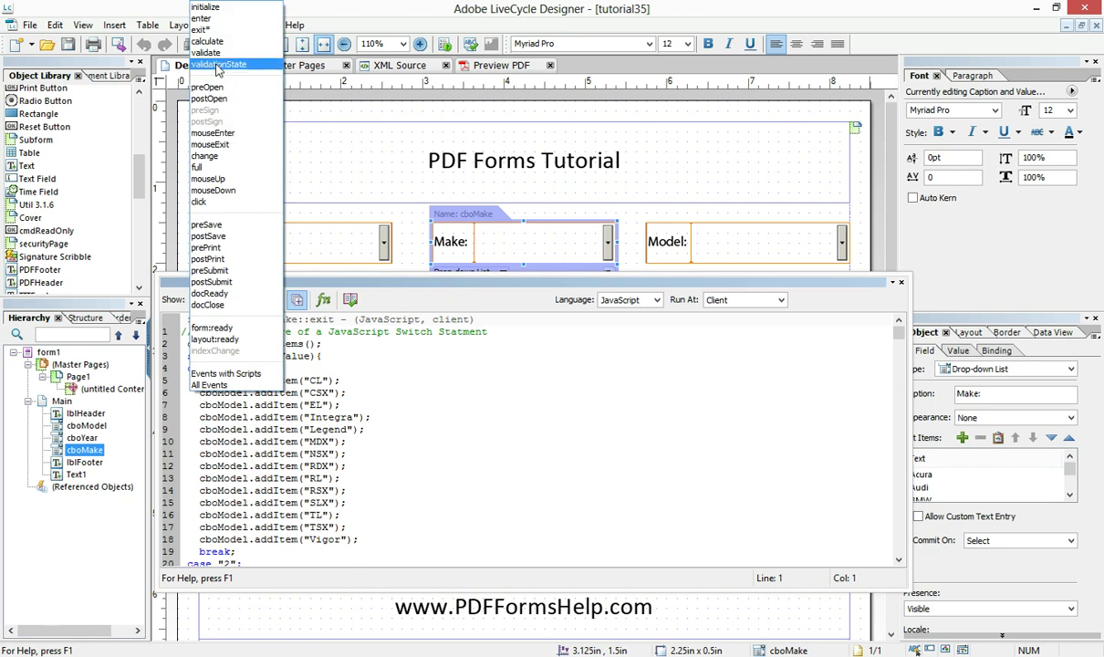
pyautogui.click(210, 30)
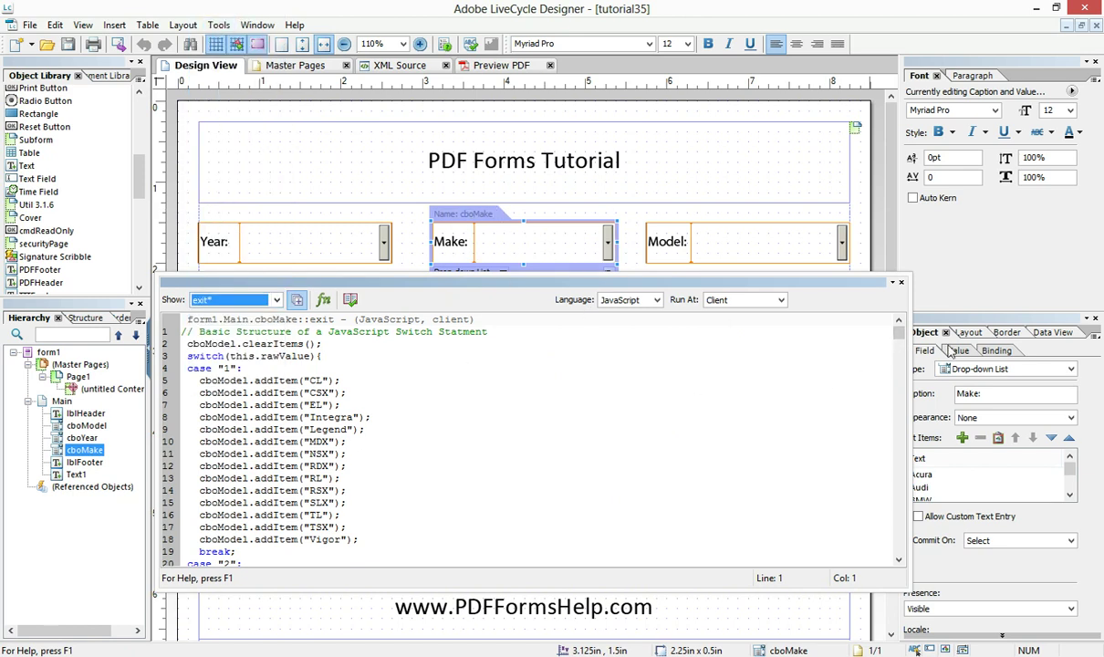
pyautogui.moveTo(903, 340)
pyautogui.mouseDown()
pyautogui.moveTo(903, 570)
pyautogui.moveTo(901, 334)
pyautogui.mouseUp()
pyautogui.moveTo(187, 343); pyautogui.dragTo(318, 343)
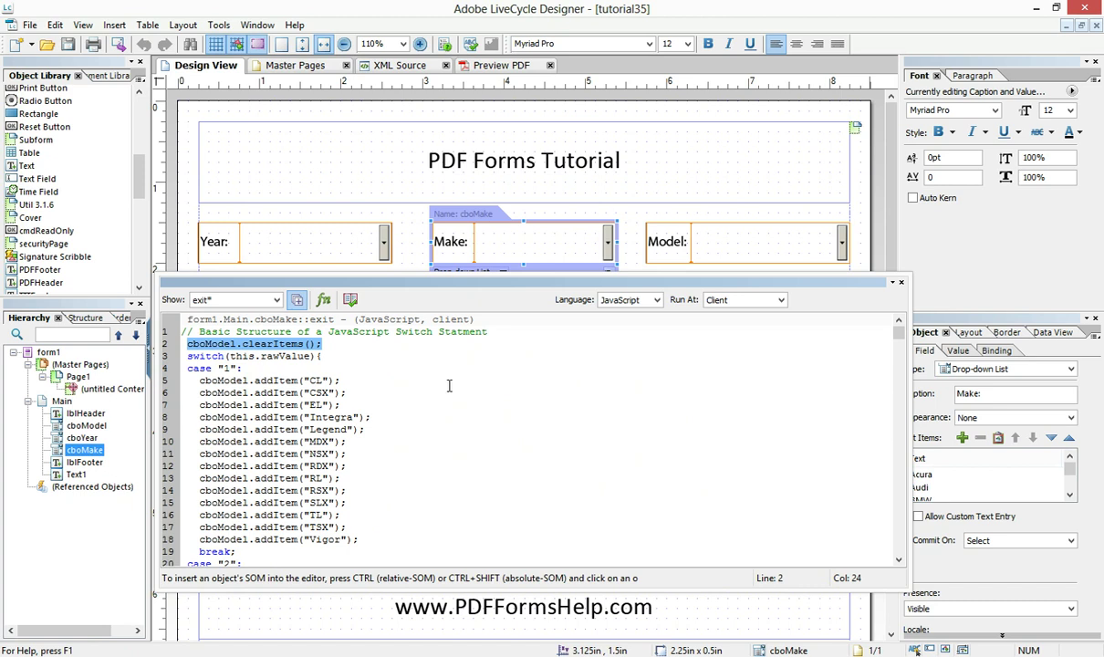
pyautogui.click(900, 283)
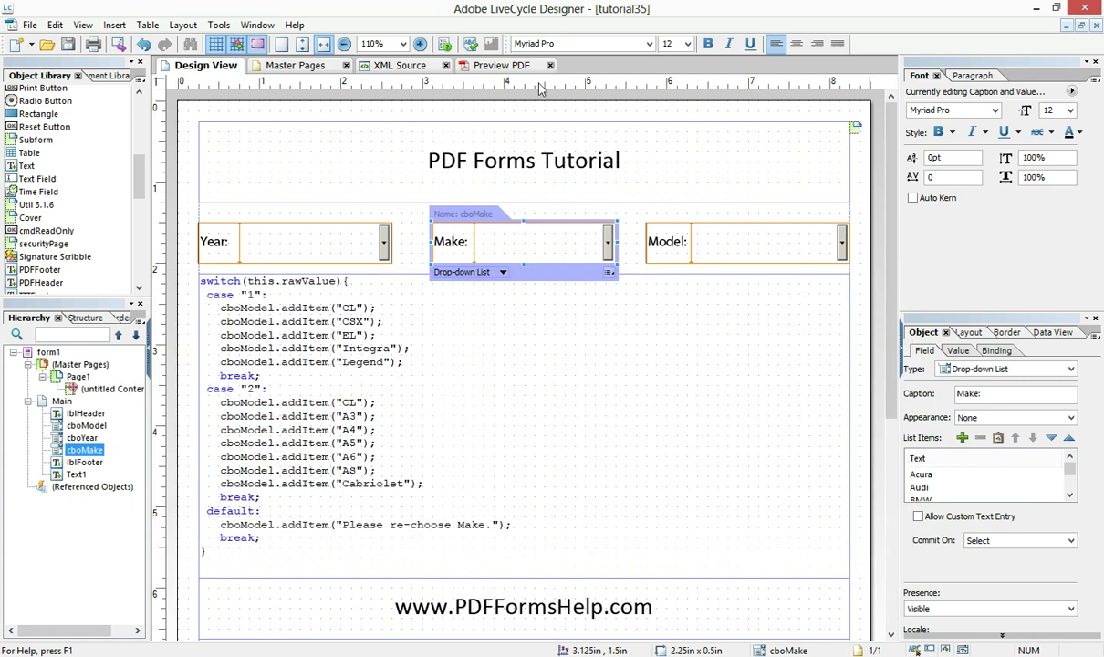
# Preview the PDF form, choose Geo as the make, and open the list of models
pyautogui.click(501, 65)
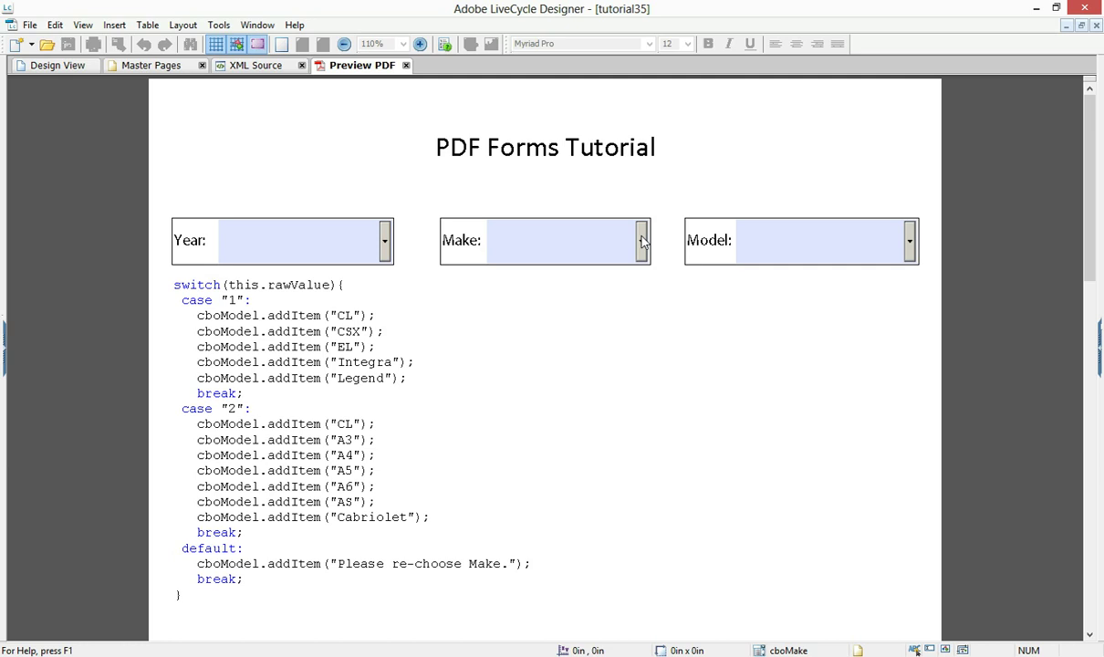
pyautogui.click(642, 241)
pyautogui.click(559, 329)
pyautogui.click(910, 241)
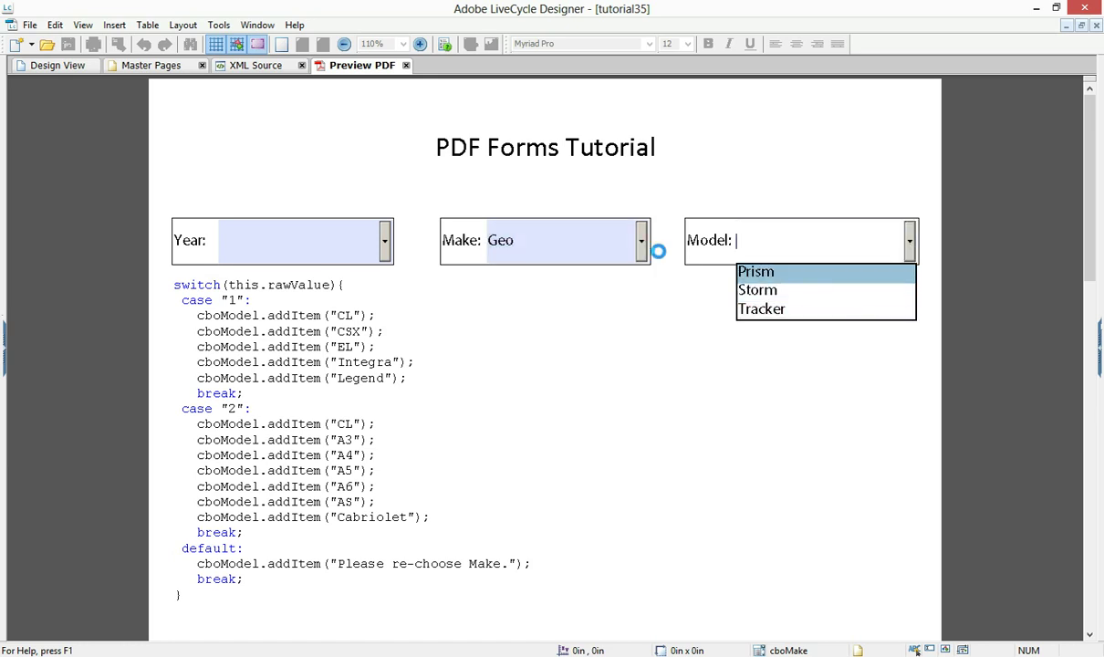
# Change the make to Acura, look through its list of models, and return to the form design
pyautogui.click(642, 240)
pyautogui.click(602, 276)
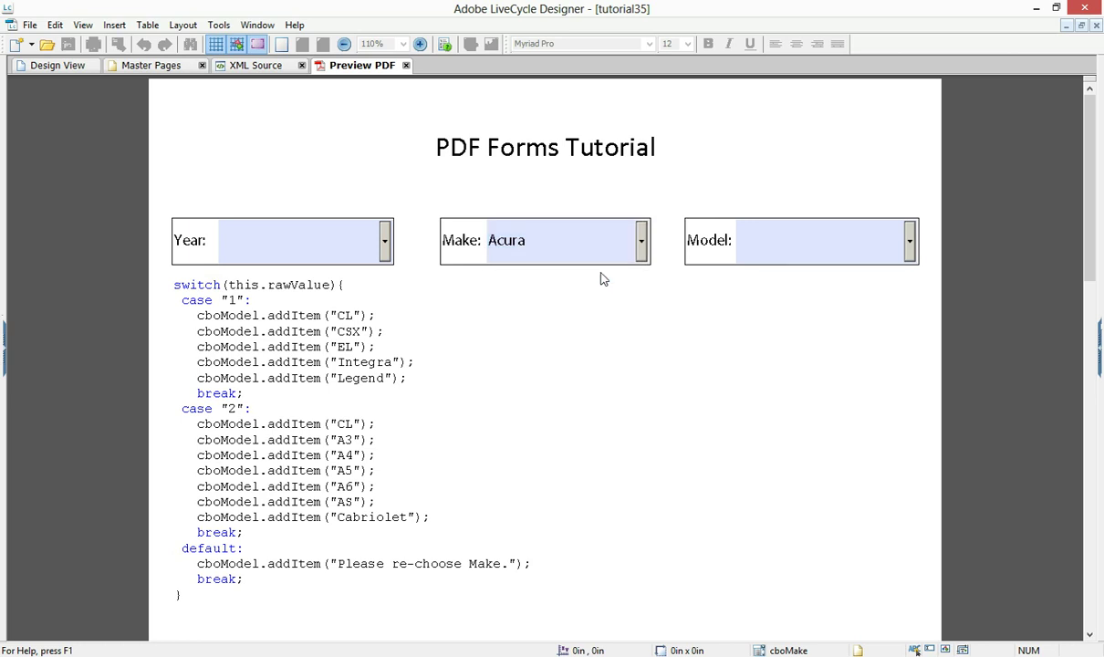
pyautogui.click(871, 243)
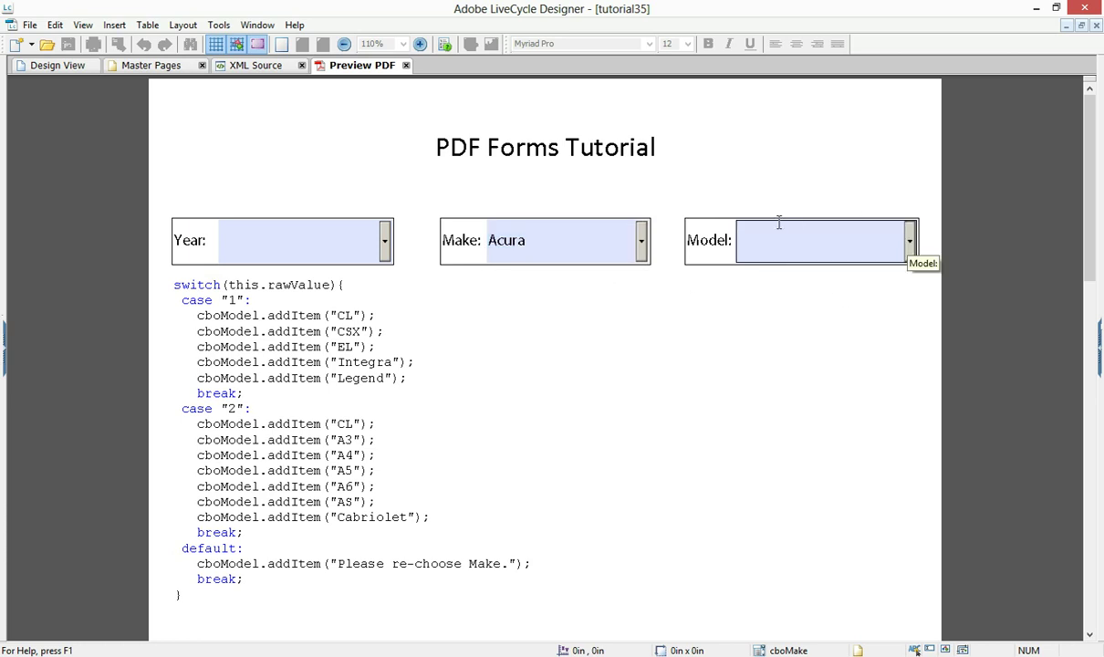
pyautogui.click(911, 248)
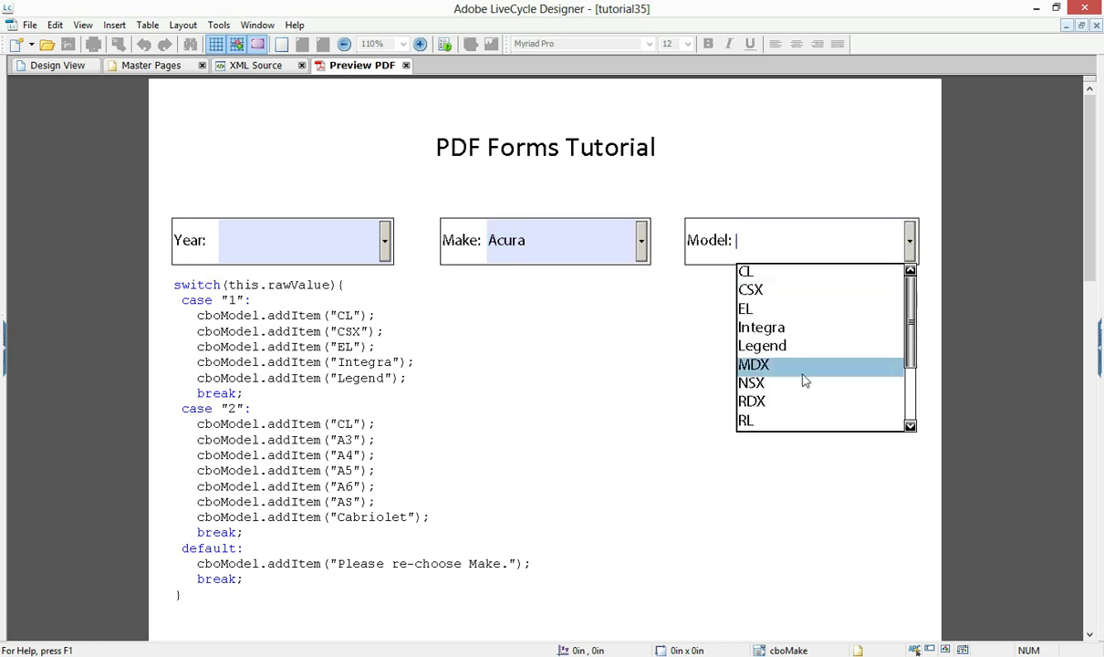
pyautogui.moveTo(911, 328); pyautogui.dragTo(844, 337)
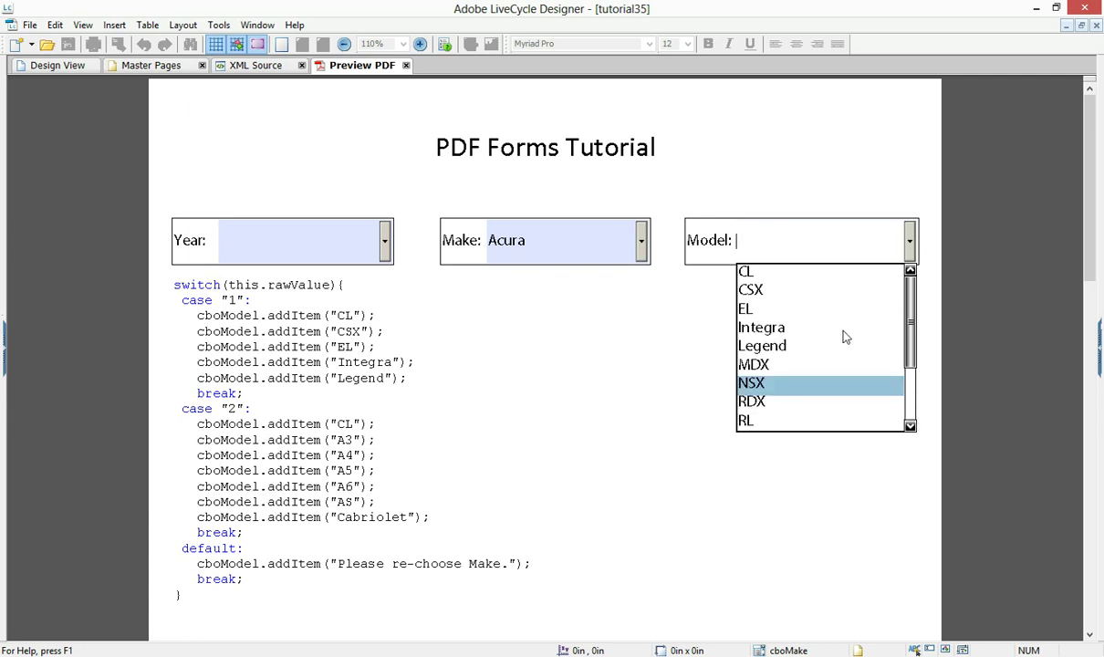
pyautogui.click(48, 66)
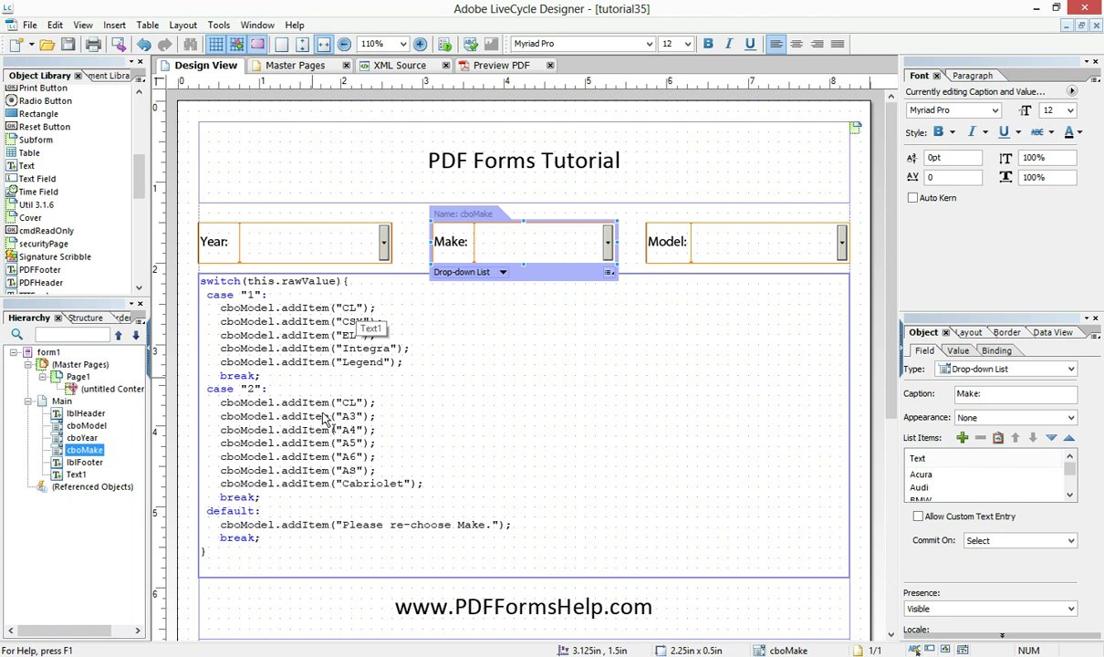